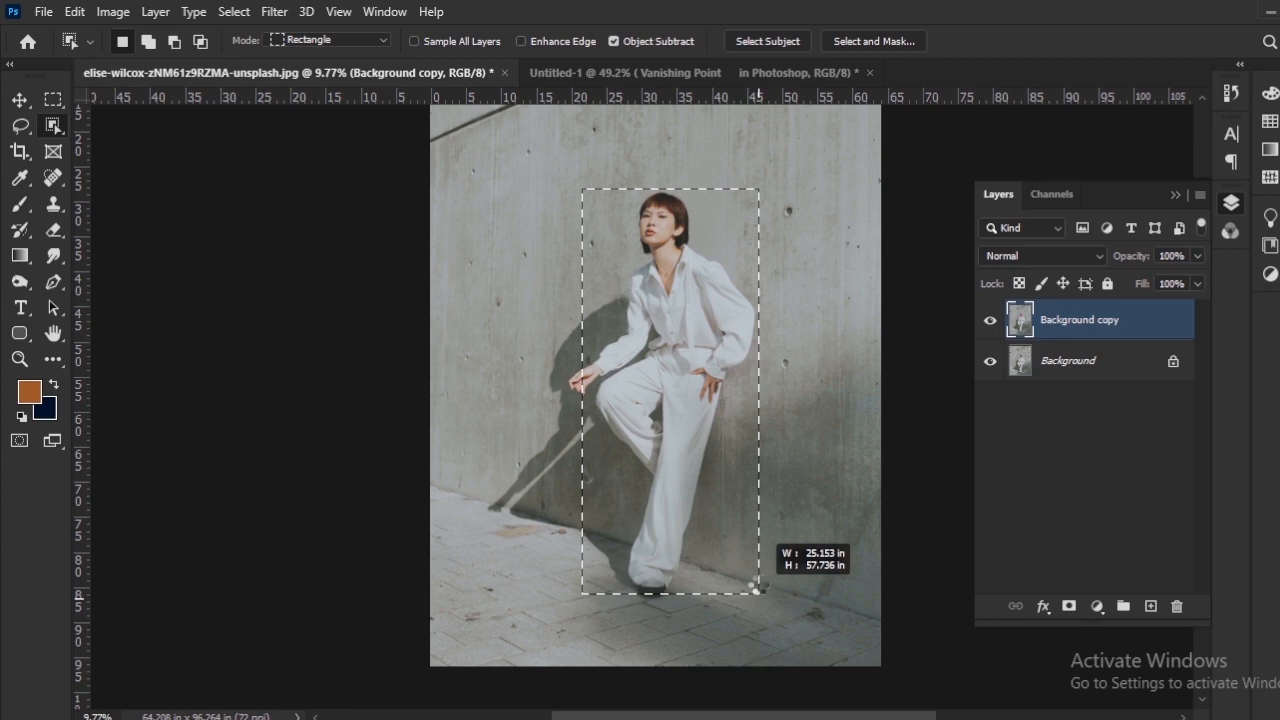
Step: Try selecting the woman with the Object Selection tool, inspect the selection edge, and deselect
drag(758, 578, 757, 585)
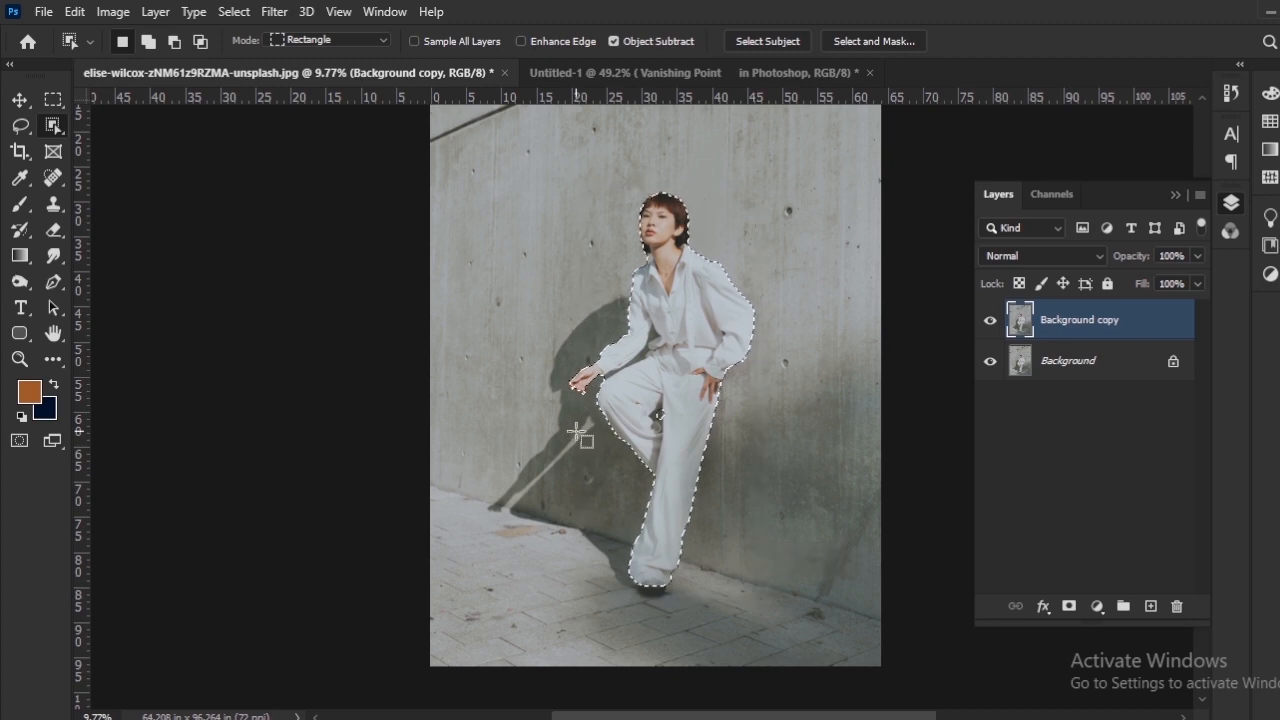
scroll(580, 427, up, 5)
scroll(580, 424, up, 5)
drag(587, 325, 279, 507)
drag(760, 508, 606, 543)
drag(575, 268, 549, 551)
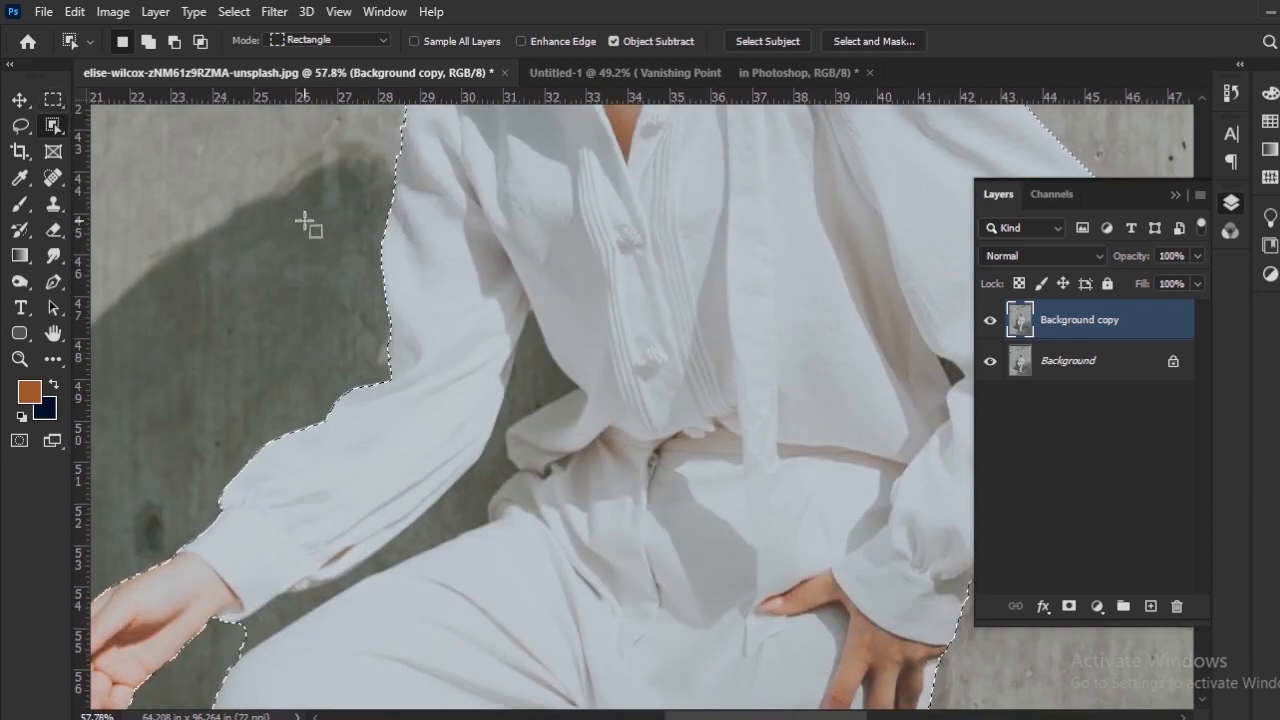
key(ctrl+d)
scroll(592, 323, down, 4)
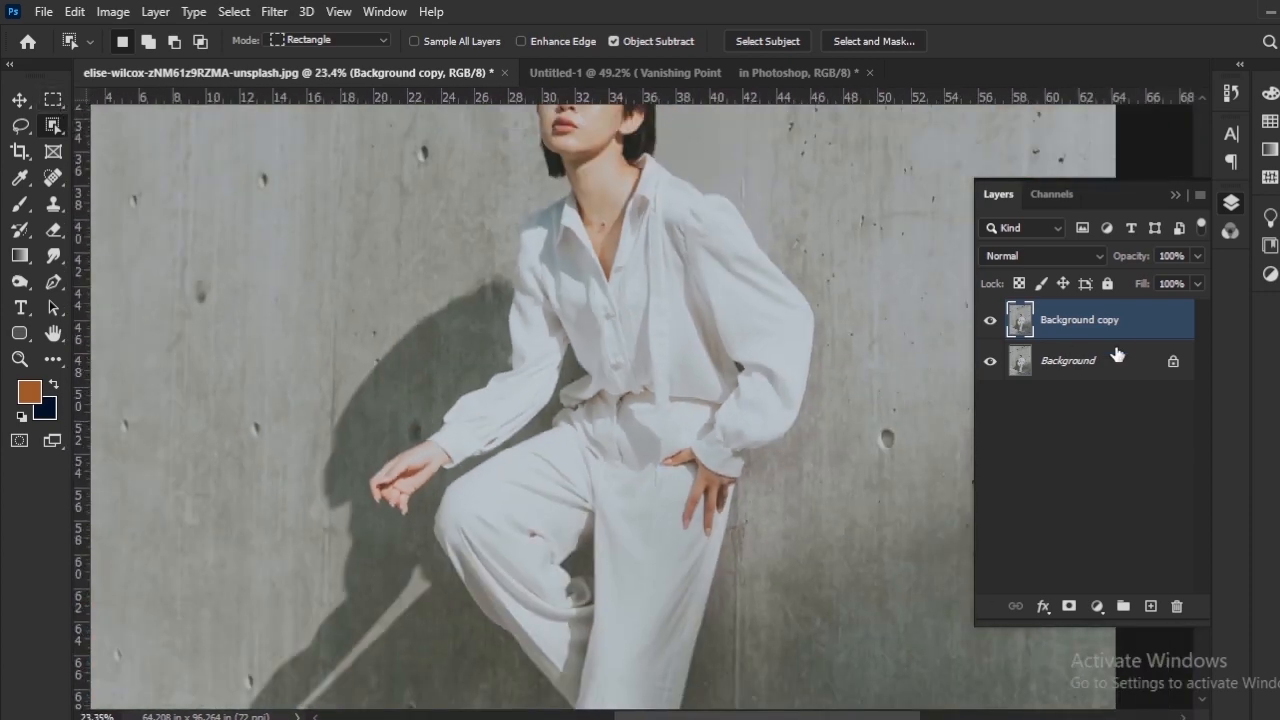
Step: Remove the background from the Background copy layer with the Remove Background quick action
drag(635, 335, 506, 303)
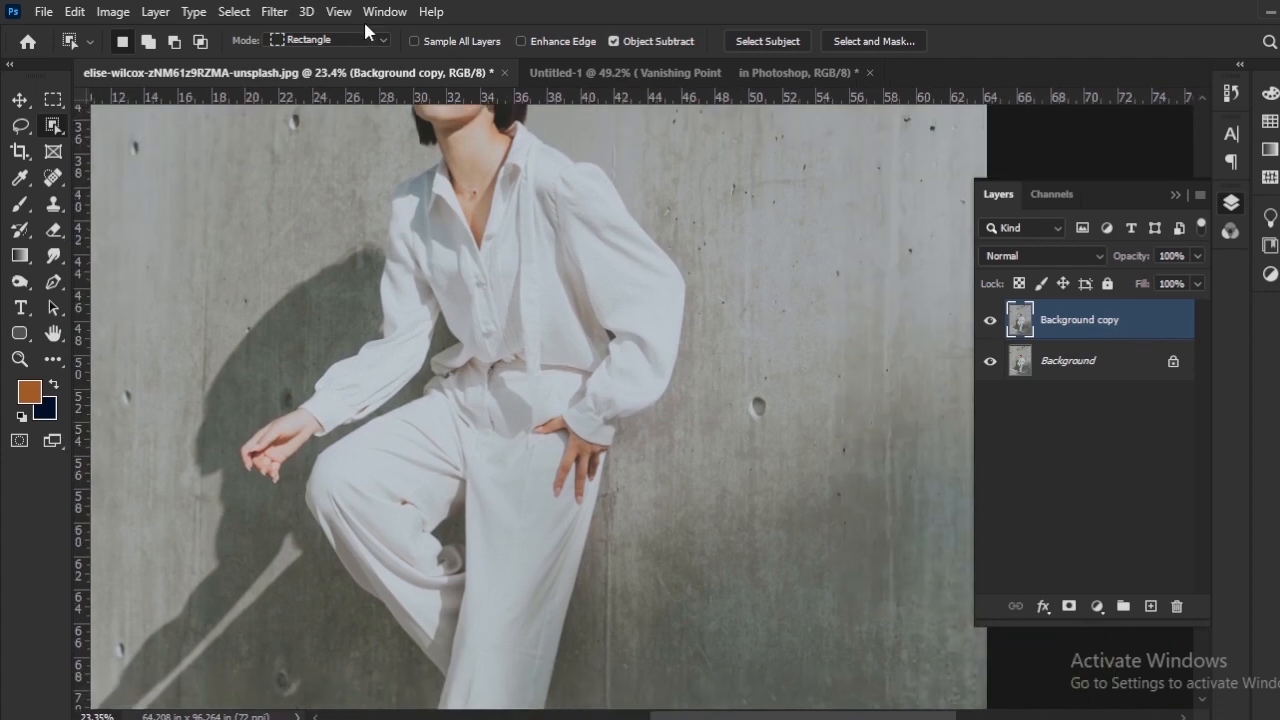
click(384, 12)
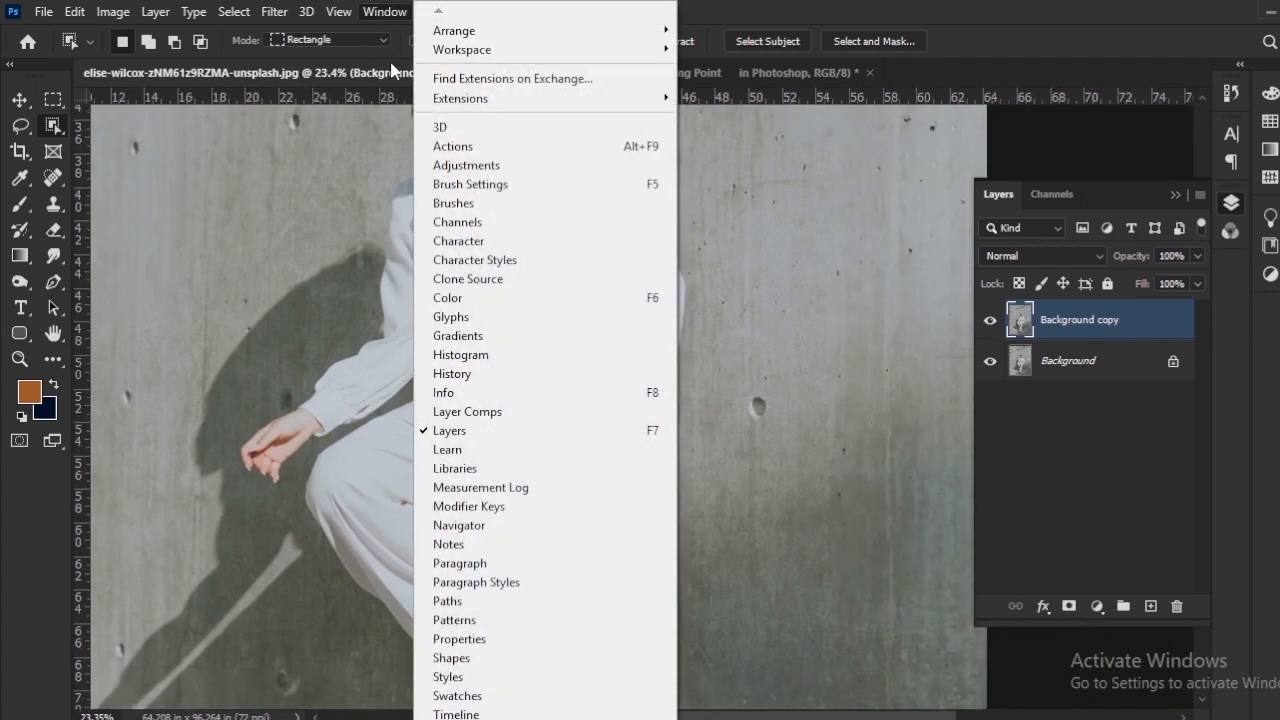
click(559, 640)
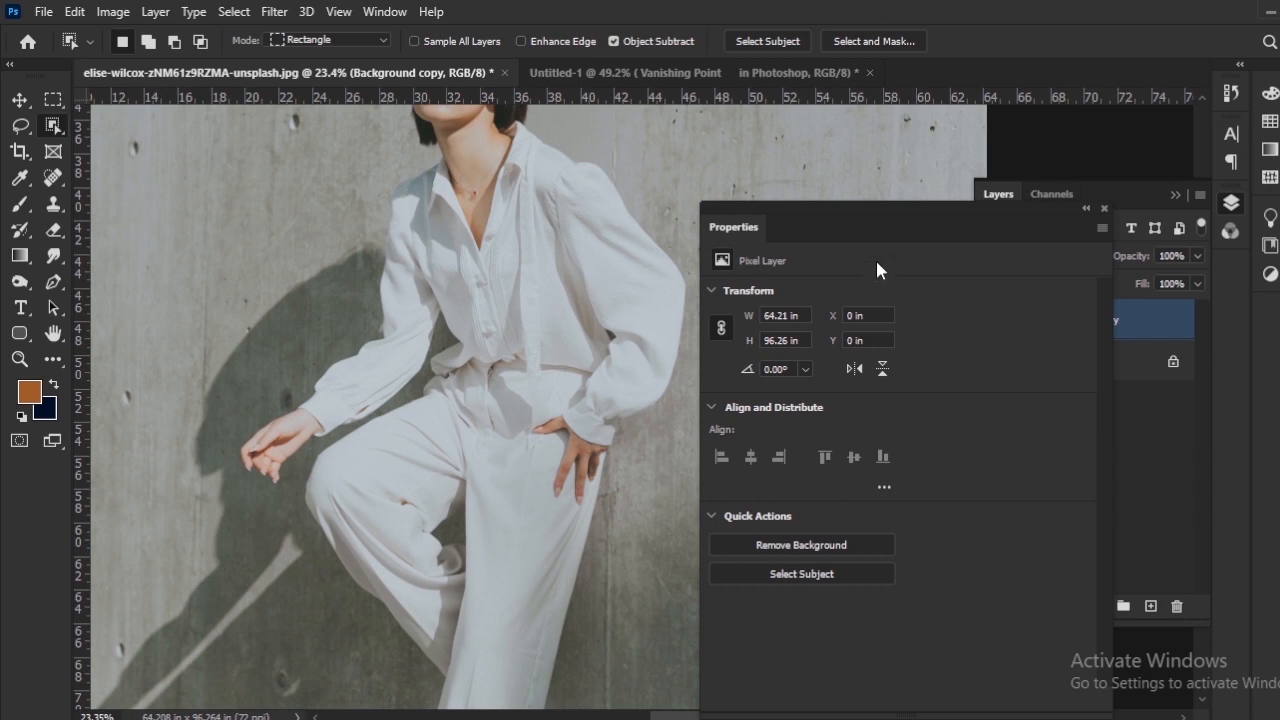
drag(880, 211, 852, 142)
click(795, 472)
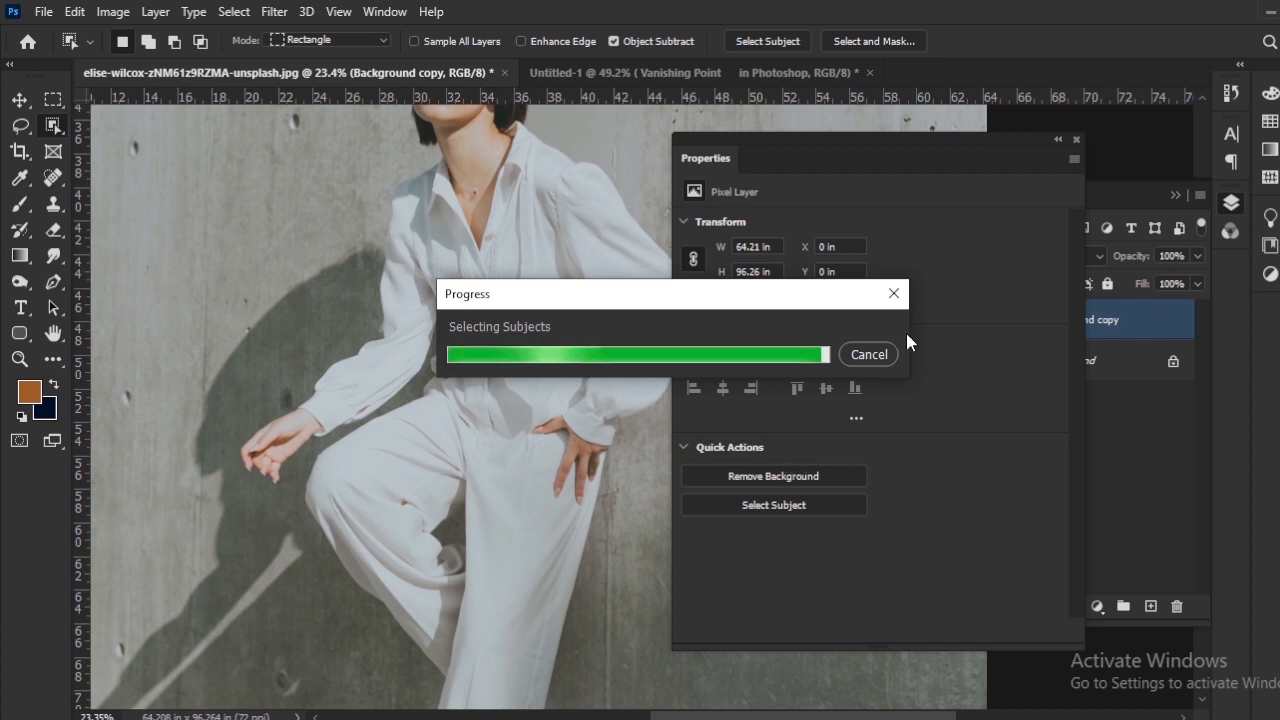
click(1076, 140)
Step: Hide the original Background layer and check the cutout around the woman's bent arm and waist
click(1127, 331)
click(1089, 357)
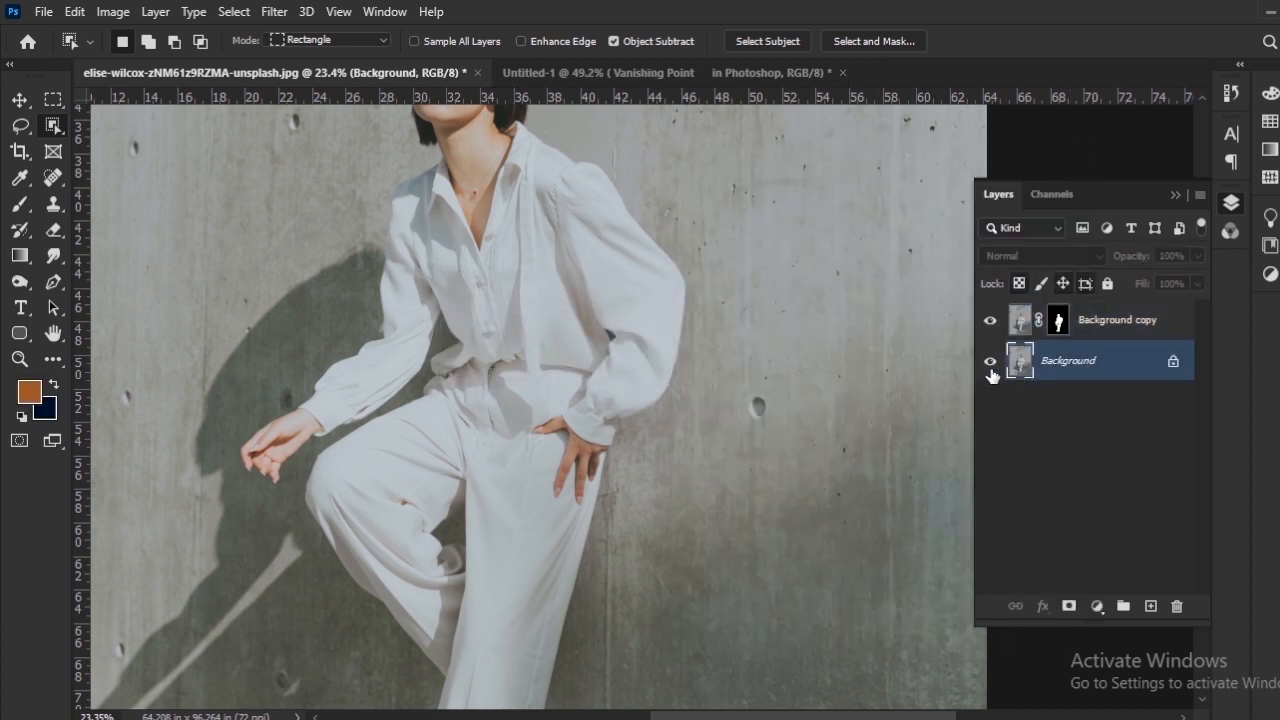
click(990, 362)
scroll(484, 430, down, 3)
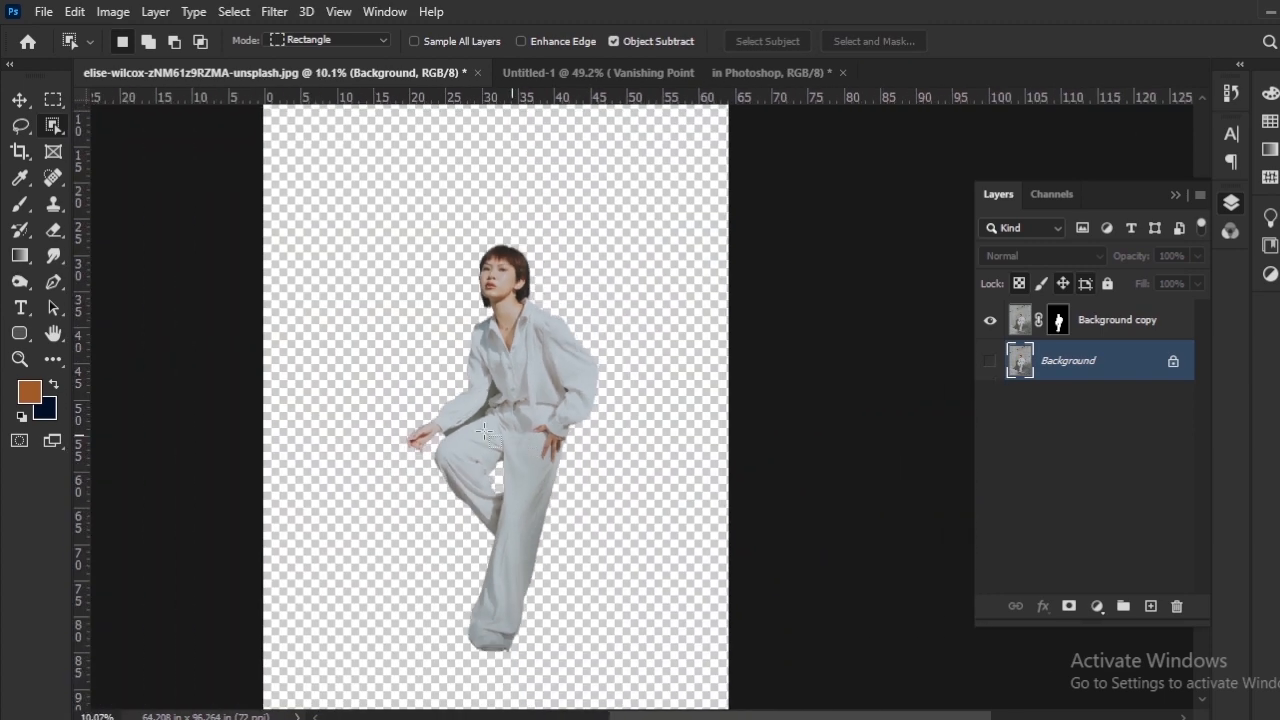
scroll(484, 430, up, 5)
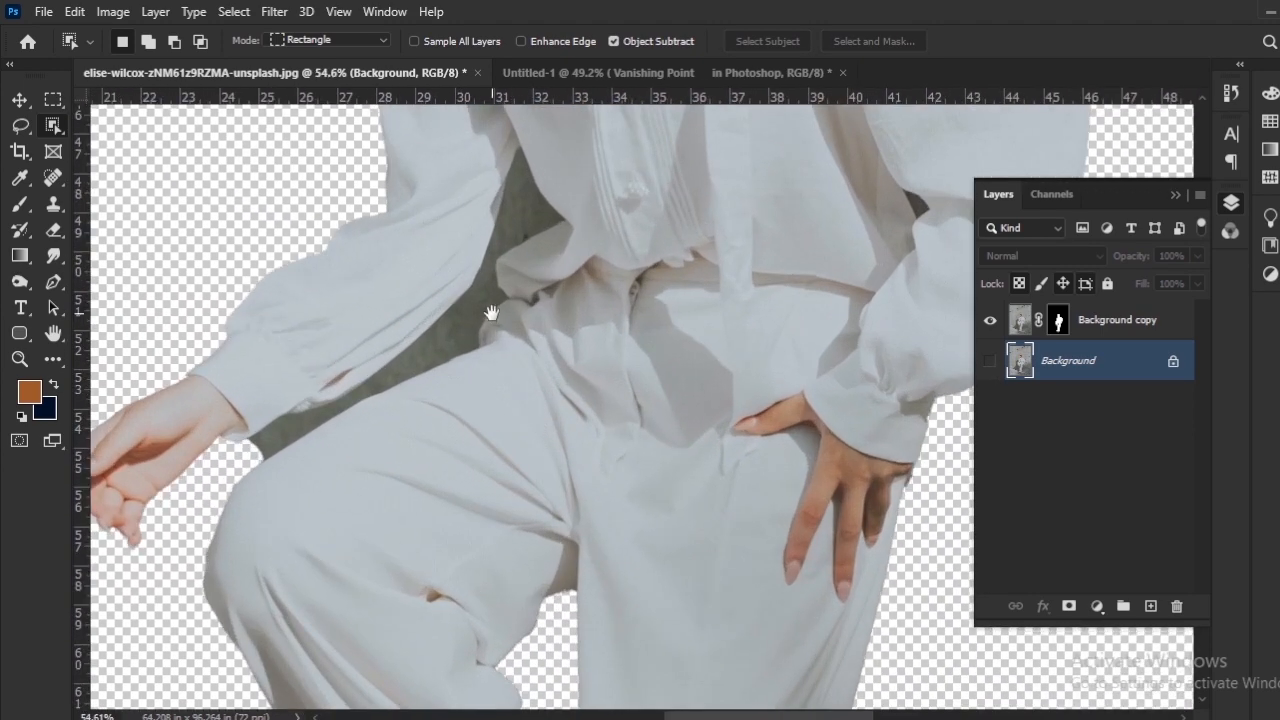
drag(491, 313, 449, 426)
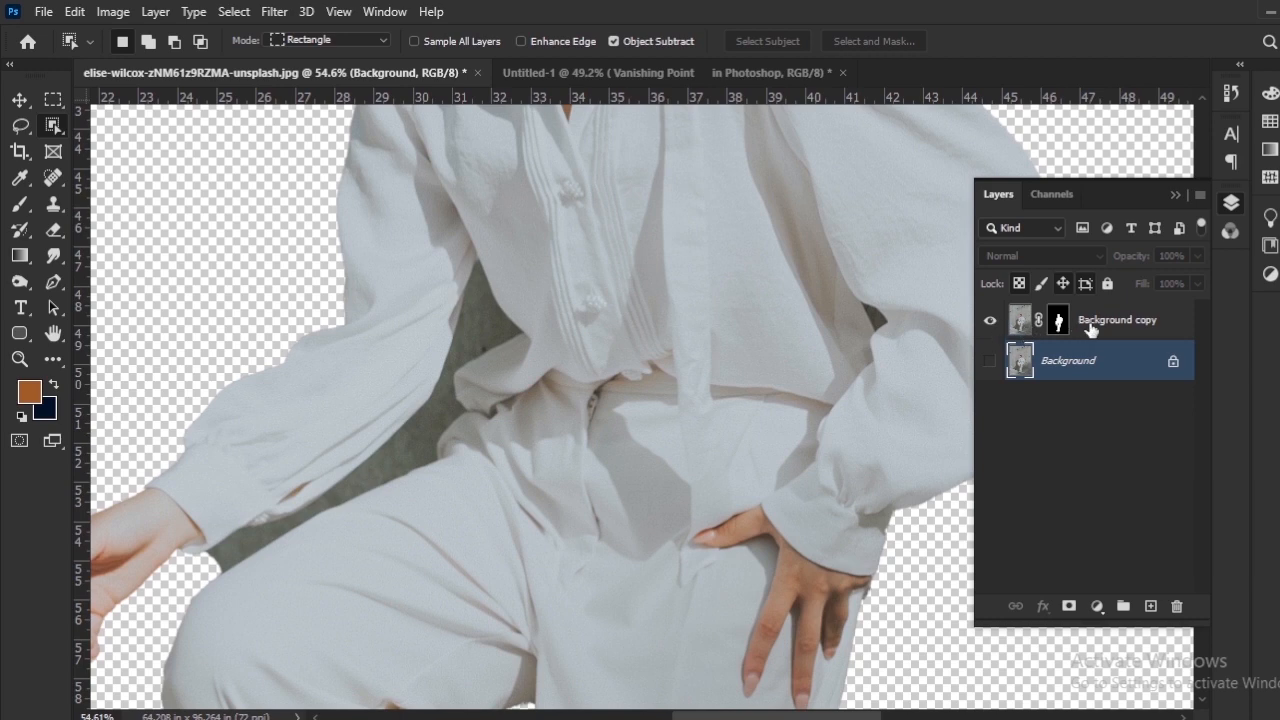
Step: On the Background copy's layer mask, start a Pen path from the armpit down the shirt edge bordering the leftover wall
click(1058, 327)
scroll(423, 371, up, 3)
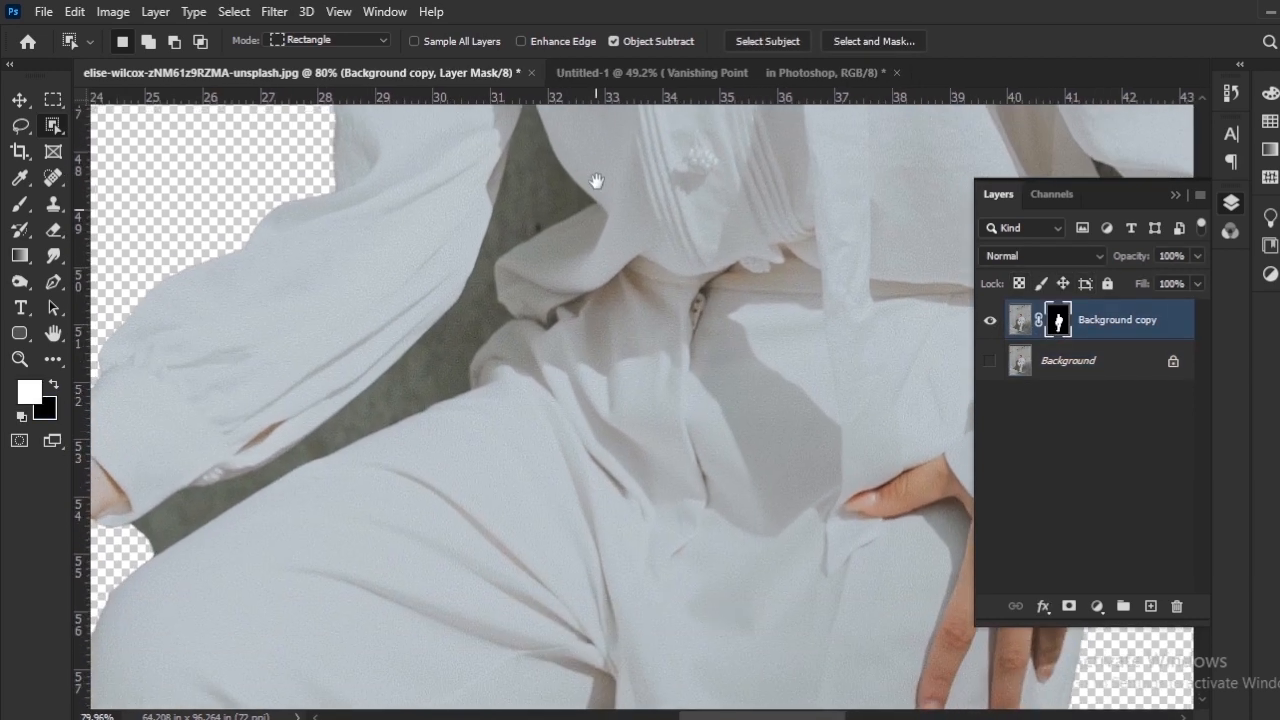
drag(497, 237, 527, 337)
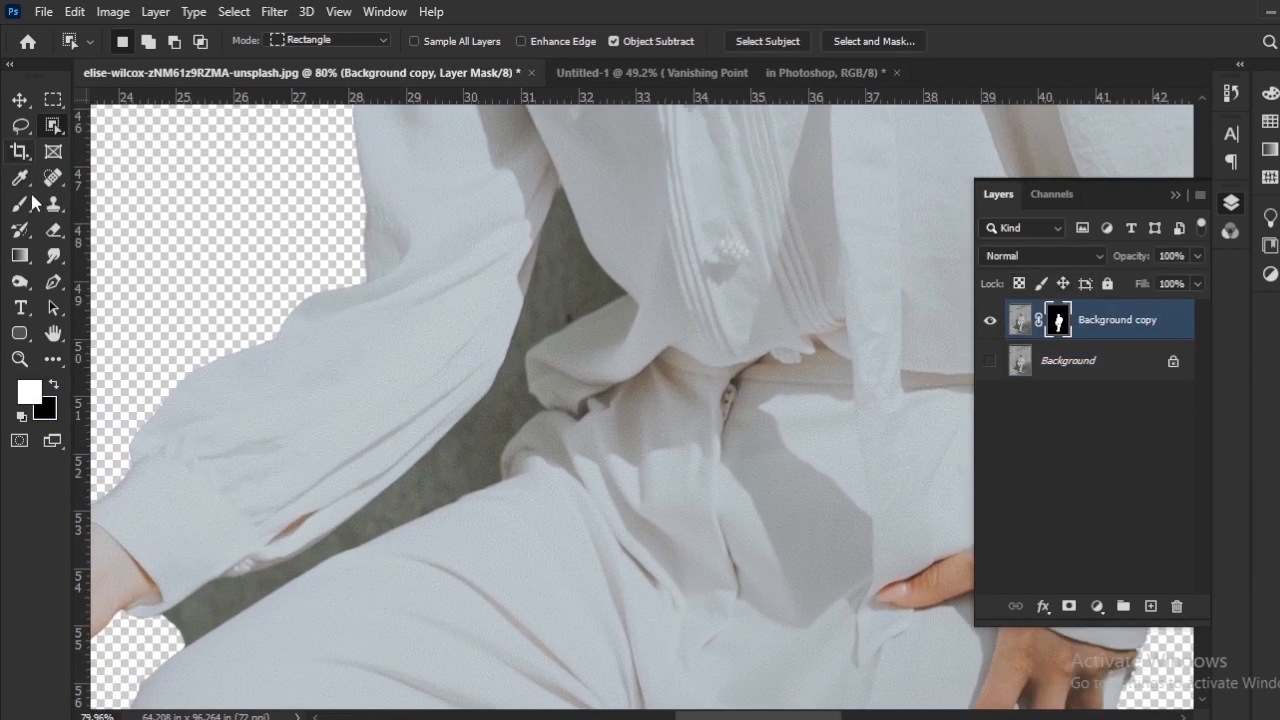
click(54, 282)
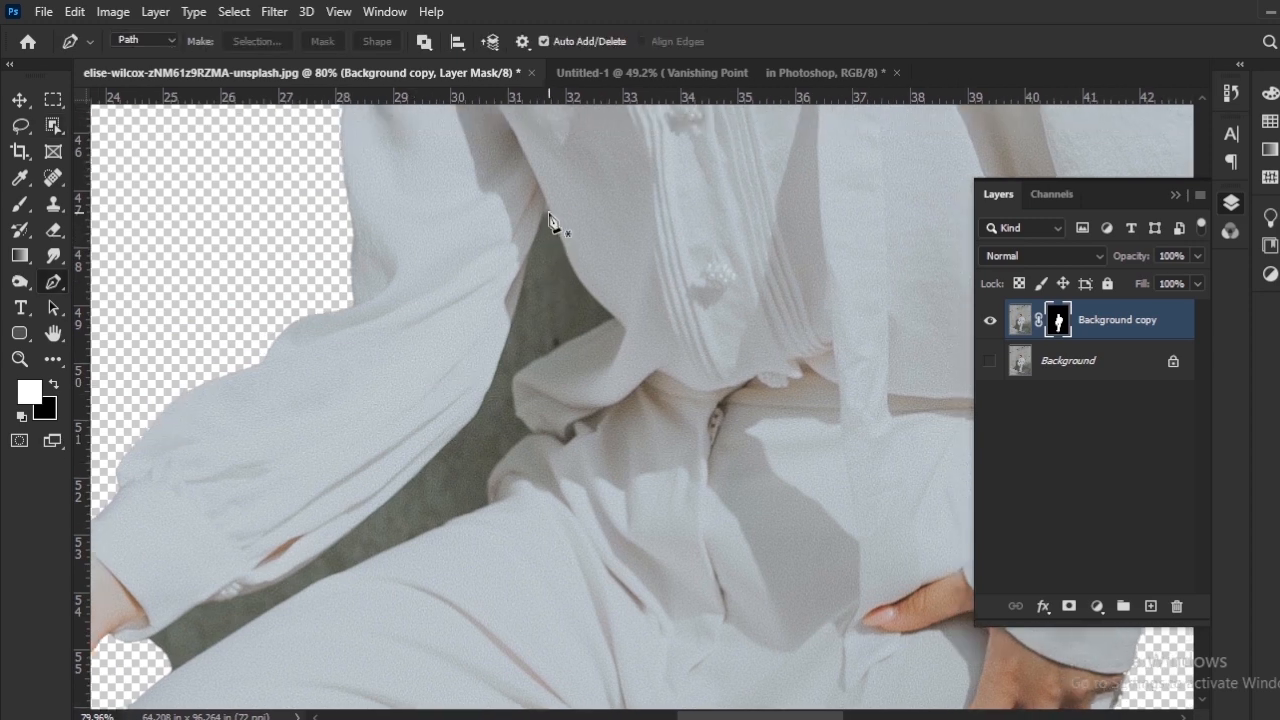
click(549, 212)
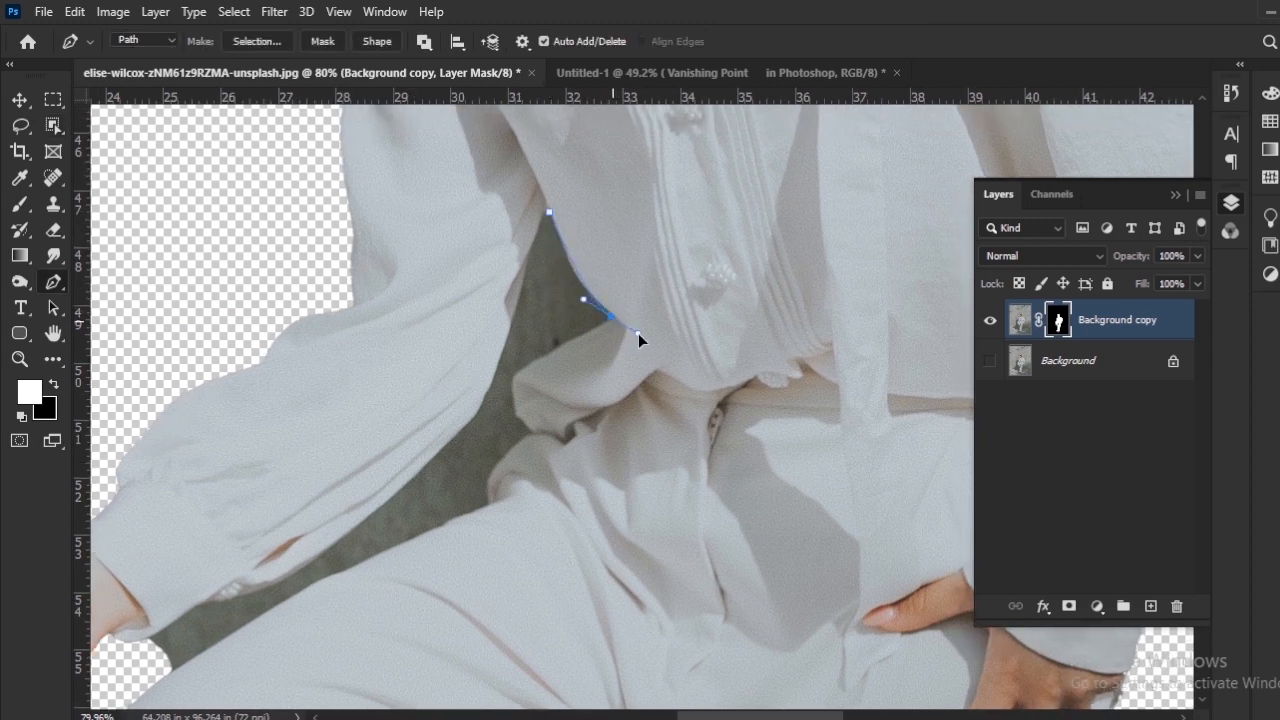
drag(638, 333, 641, 339)
alt+click(612, 317)
click(519, 375)
key(ctrl+z)
scroll(519, 388, up, 4)
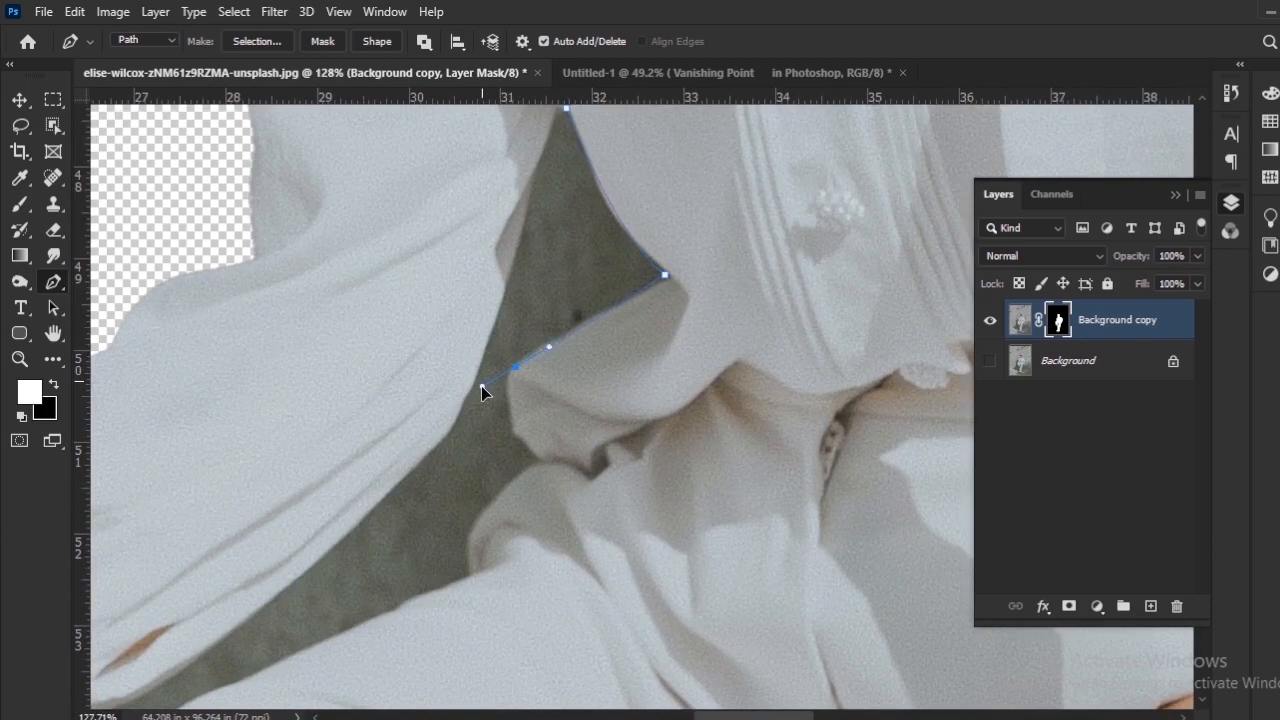
Step: Continue the path around the shirt's loose fold at the waist and down to the top of the thigh
drag(481, 386, 483, 391)
alt+click(515, 367)
drag(529, 452, 556, 485)
alt+click(529, 452)
drag(542, 461, 546, 466)
alt+click(542, 461)
drag(469, 570, 490, 523)
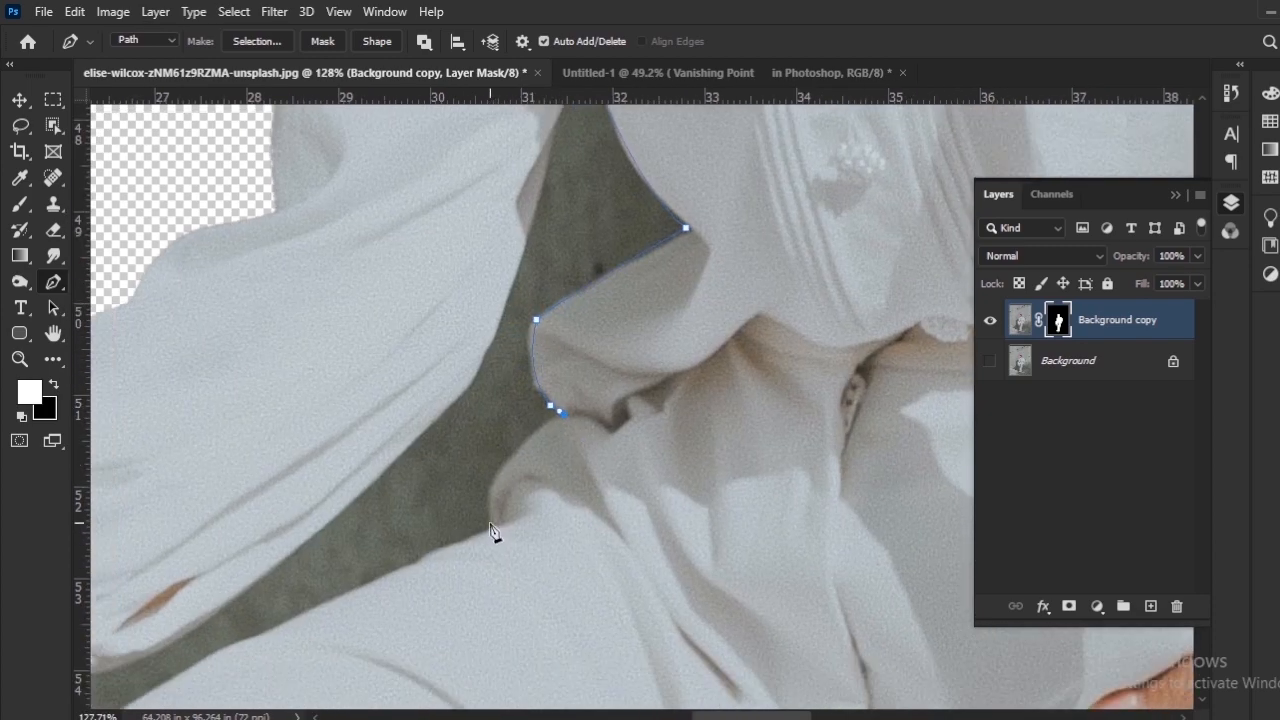
alt+click(492, 523)
click(491, 529)
Step: Extend the path along the upper edge of the raised thigh to the outer end of the leftover wall area
drag(381, 555, 825, 392)
drag(669, 567, 585, 555)
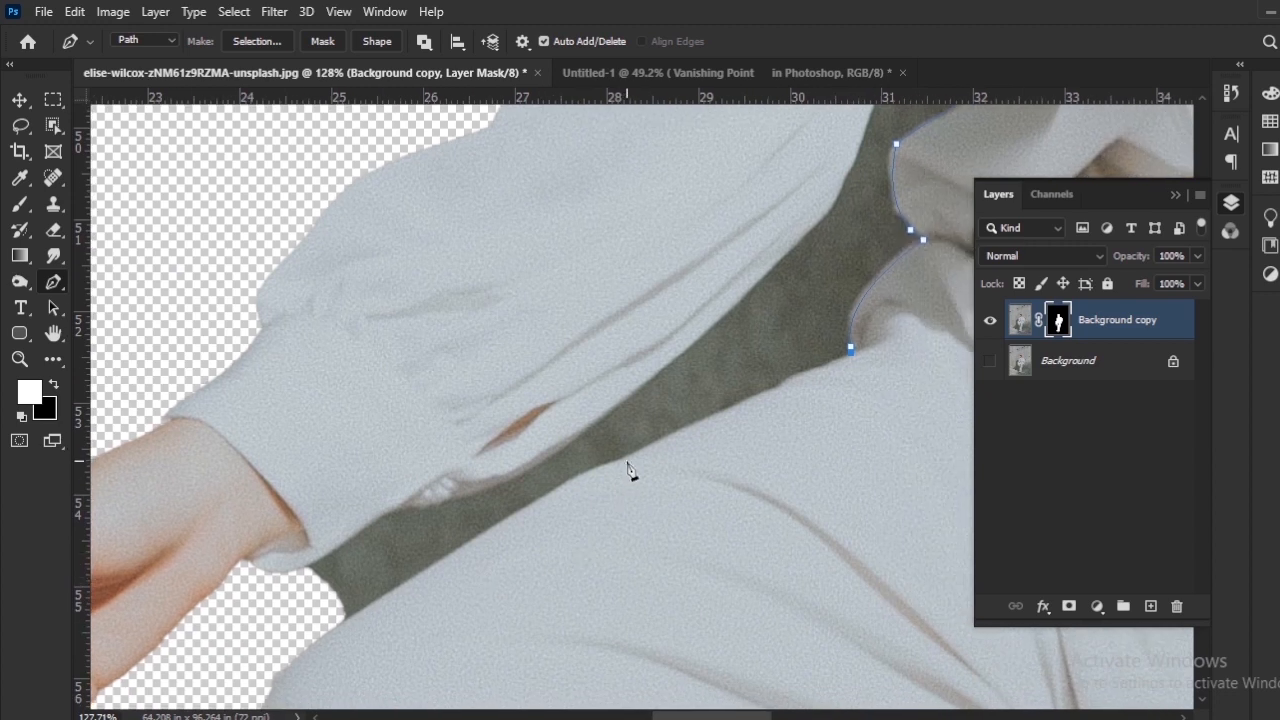
drag(627, 459, 608, 474)
alt+click(627, 459)
drag(514, 525, 515, 524)
alt+click(537, 503)
click(346, 622)
click(334, 626)
click(334, 617)
Step: Trace the underside of the cuff and sleeve back up to the armpit and close the path
click(302, 563)
click(387, 516)
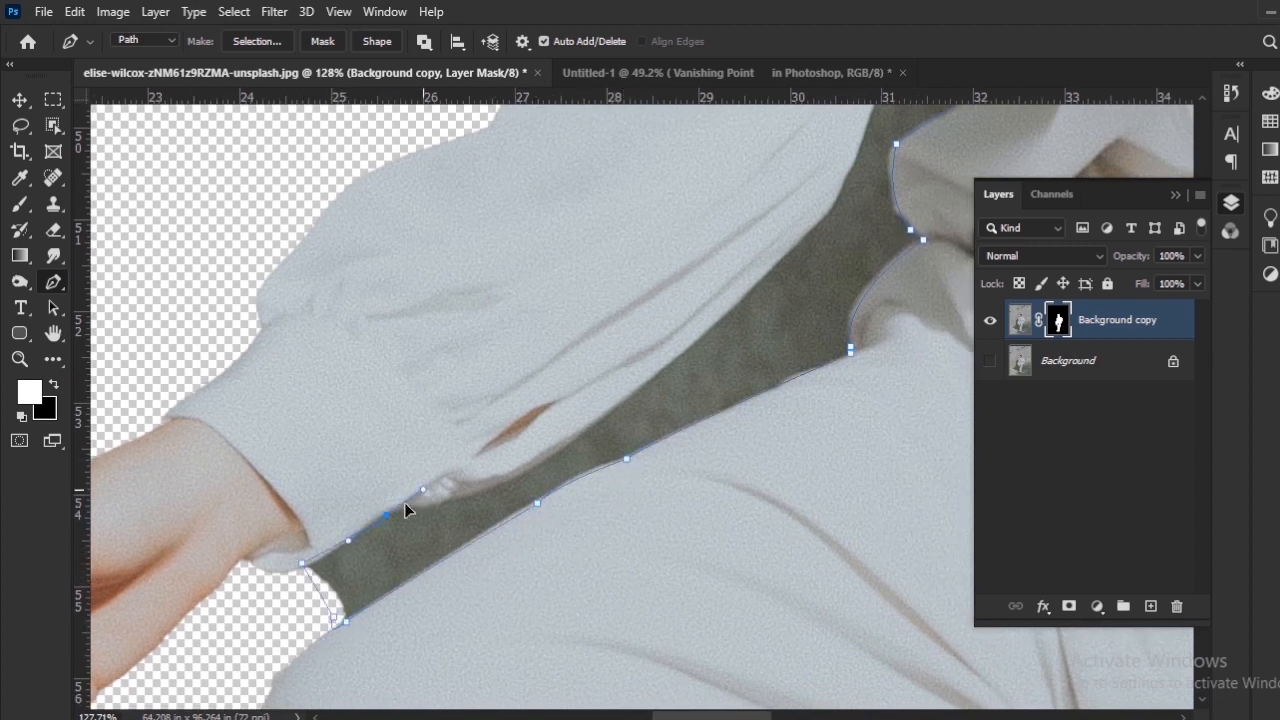
click(503, 492)
drag(666, 387, 523, 549)
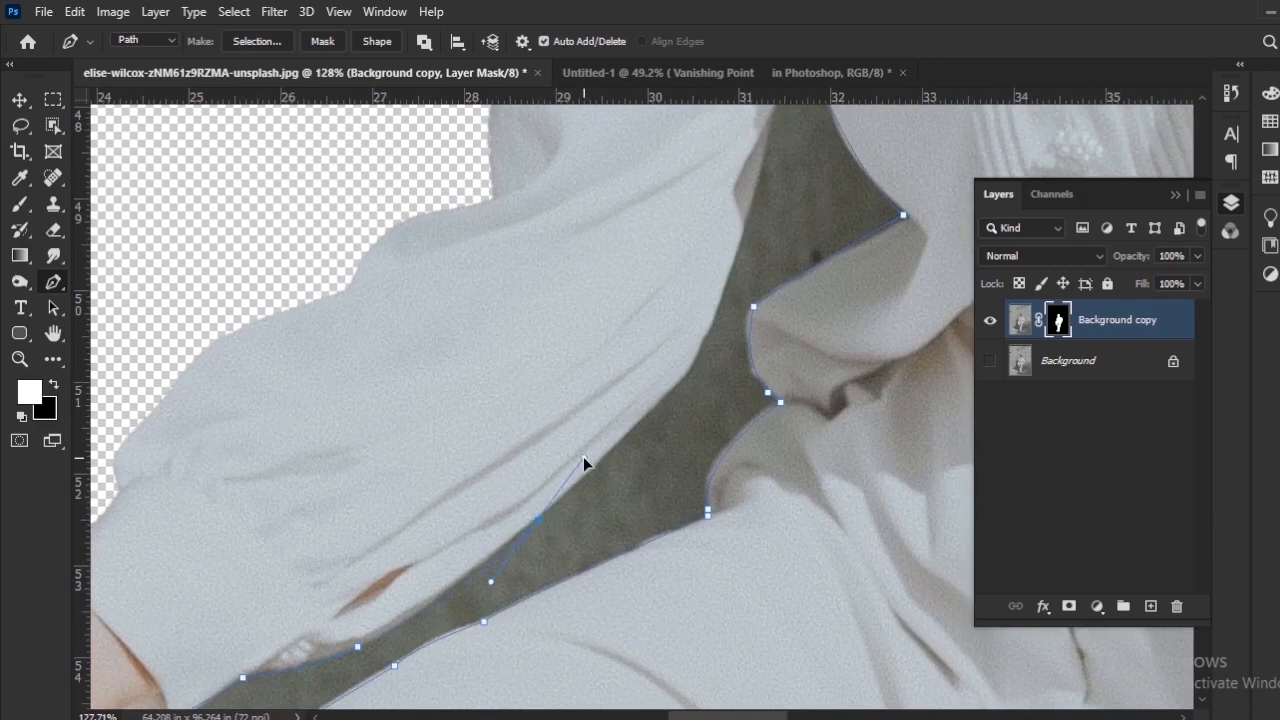
drag(659, 418, 618, 478)
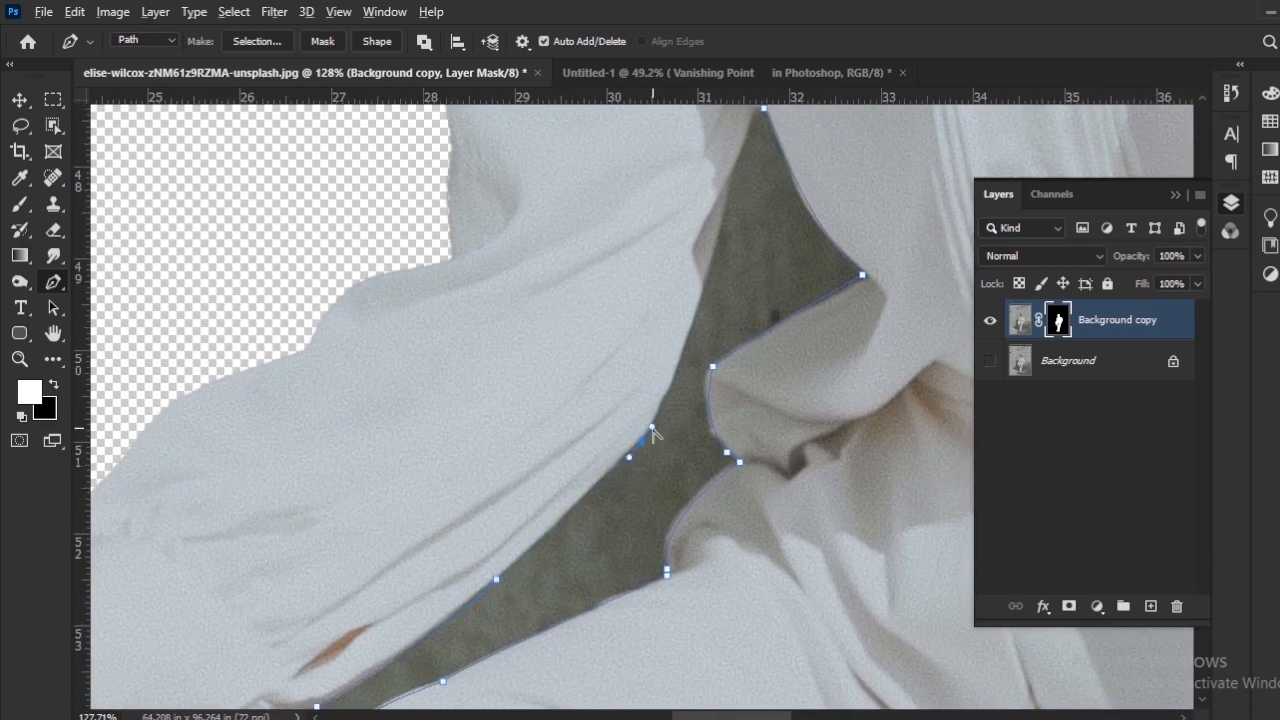
drag(651, 430, 637, 540)
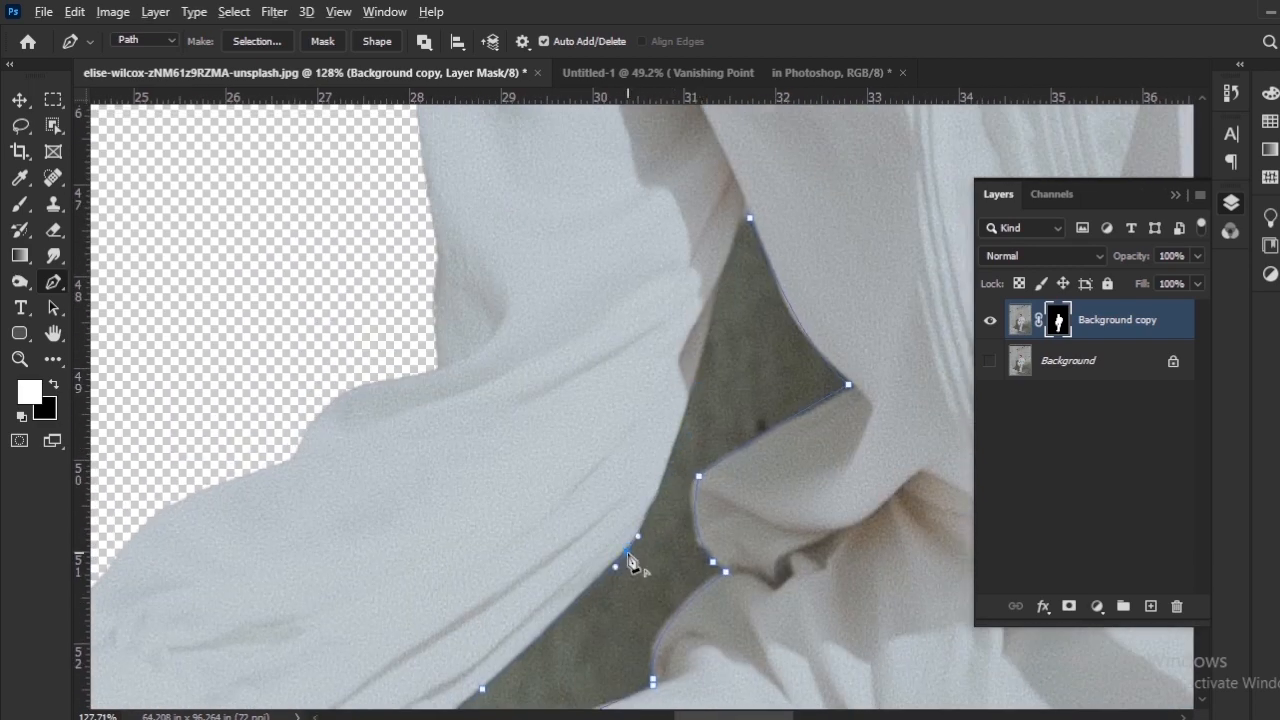
click(690, 388)
click(750, 219)
drag(454, 605, 509, 353)
Step: Convert the path to a selection, delete the wall area between arm and body from the mask, and deselect
key(ctrl+Return)
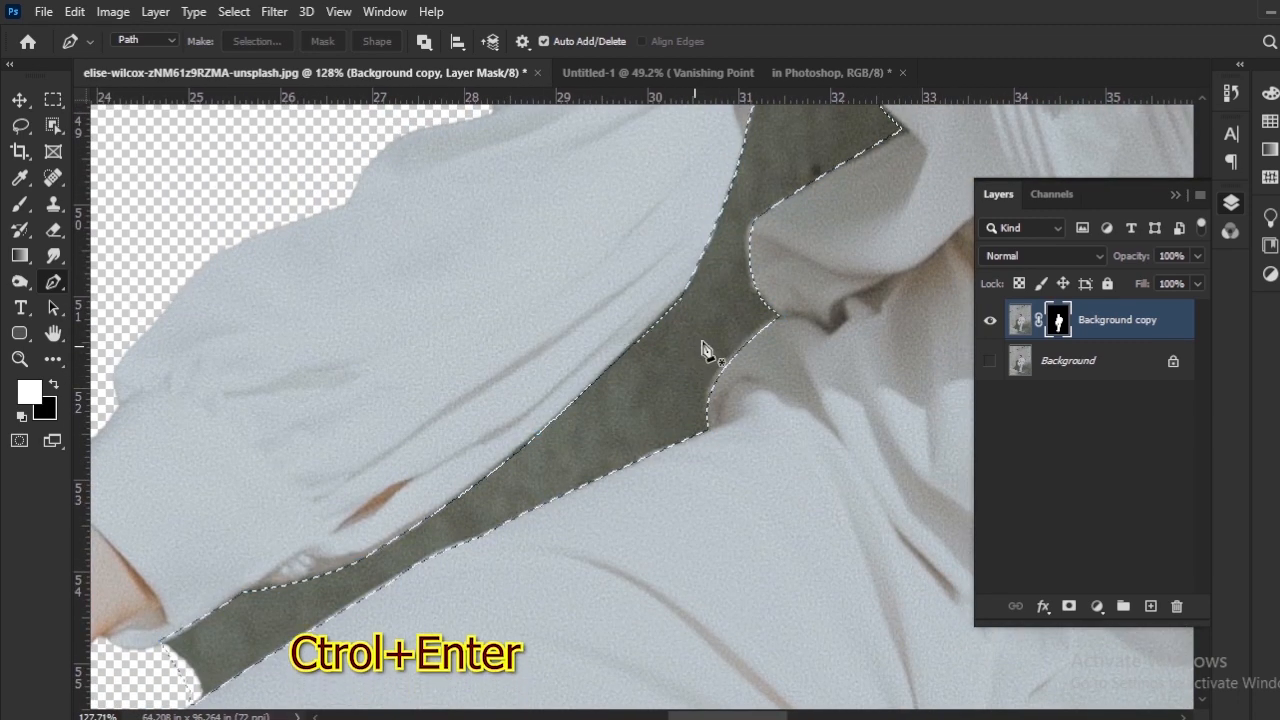
key(Delete)
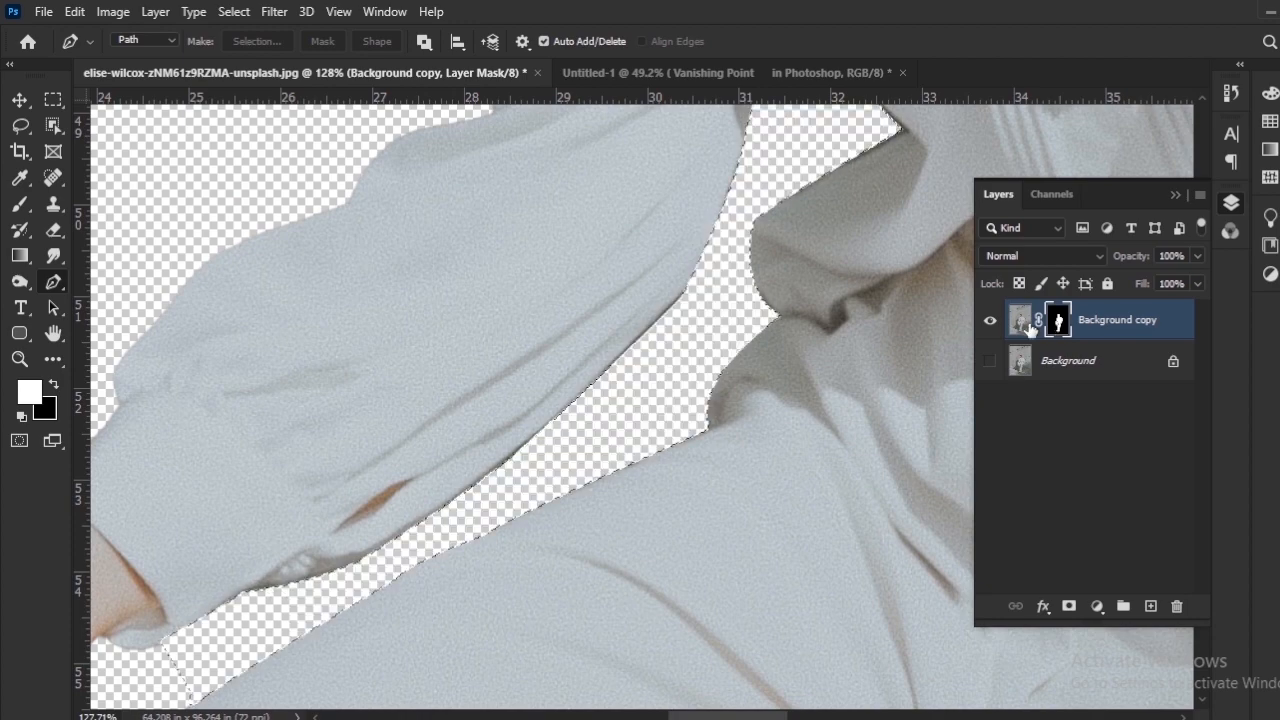
drag(528, 394, 632, 376)
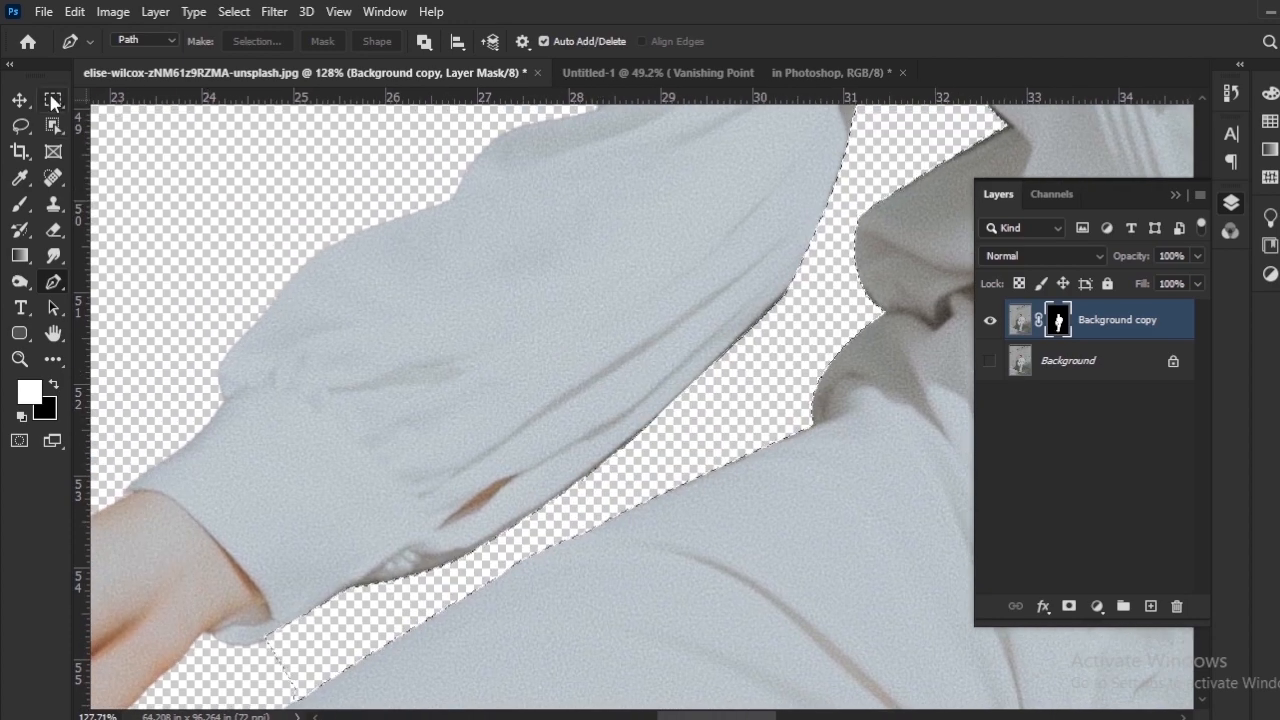
click(53, 100)
click(442, 278)
Step: Inspect the cutout edges around the woman's arm, legs and head
drag(527, 487, 583, 86)
mouse_move(468, 684)
mouse_down()
mouse_move(509, 414)
mouse_move(520, 200)
mouse_up()
mouse_move(723, 395)
mouse_down()
mouse_move(491, 263)
mouse_move(66, 235)
mouse_up()
drag(326, 357, 450, 705)
mouse_move(195, 112)
mouse_down()
mouse_move(426, 563)
mouse_move(593, 707)
mouse_up()
drag(407, 453, 285, 649)
scroll(285, 649, down, 6)
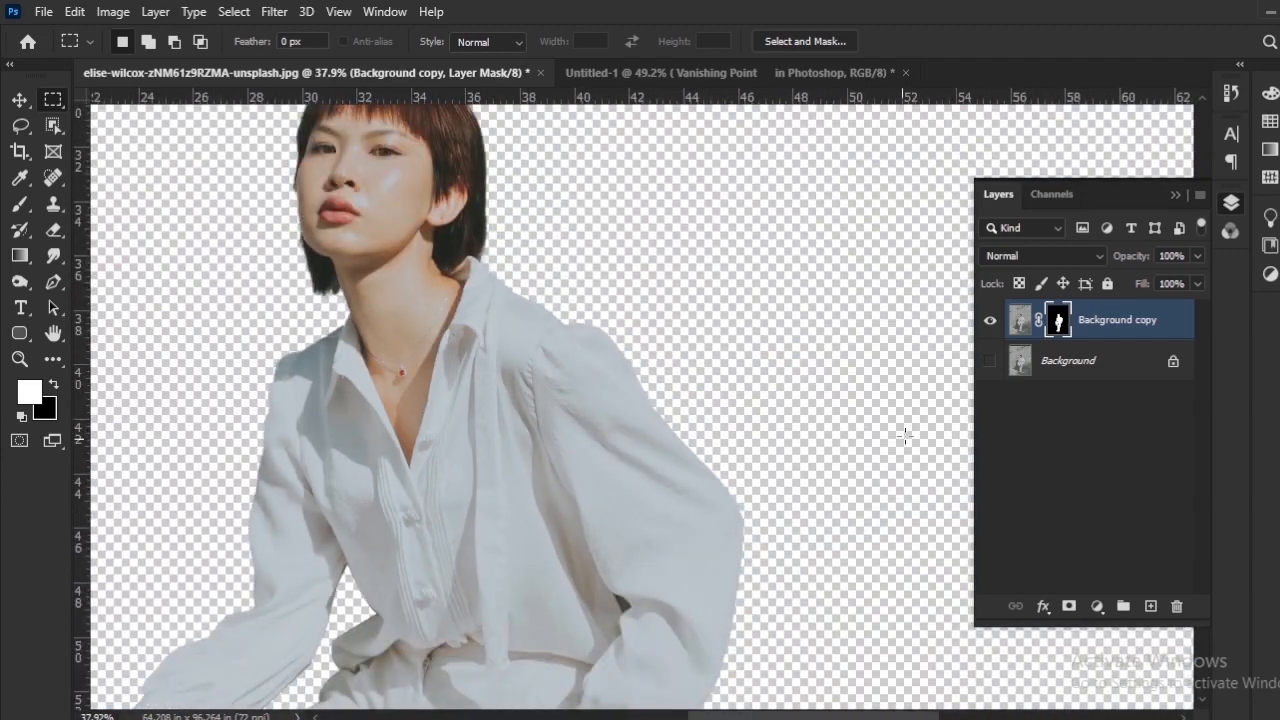
Step: Show the original Background layer again and make the Background copy's image active instead of its mask
click(991, 368)
mouse_move(540, 560)
mouse_down()
mouse_move(560, 457)
mouse_move(631, 351)
mouse_up()
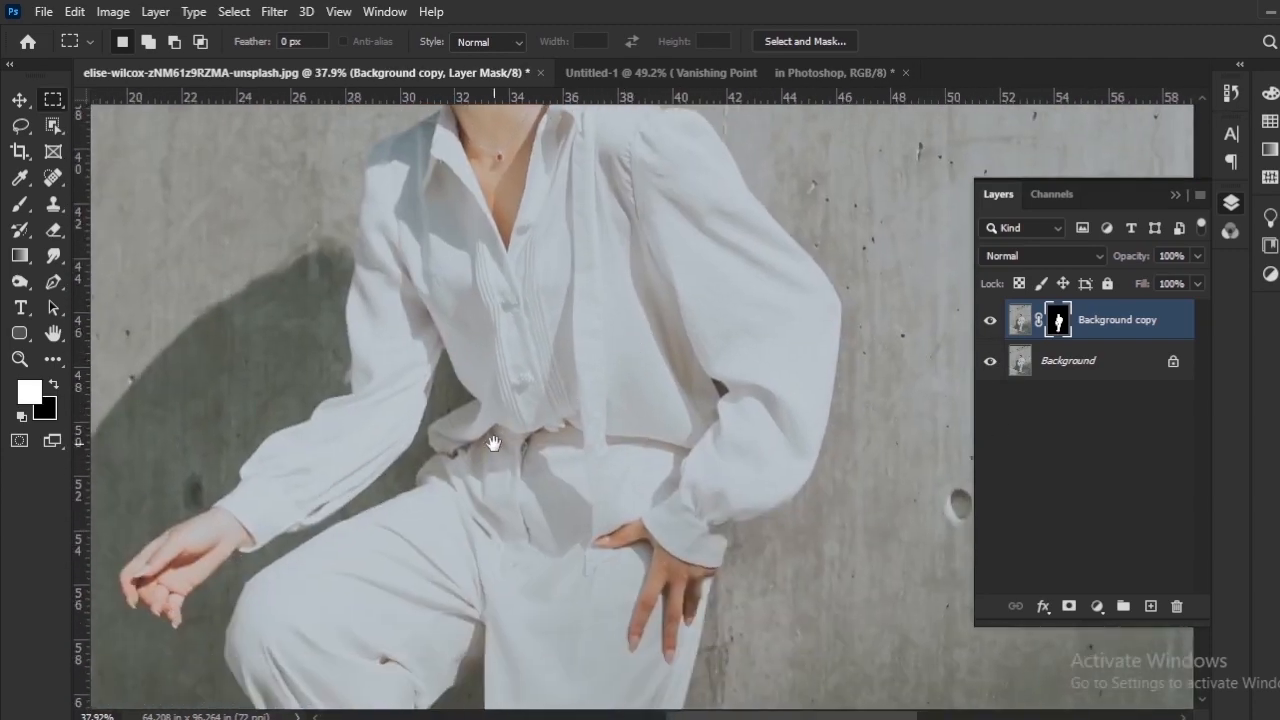
drag(493, 443, 482, 341)
click(1020, 321)
scroll(735, 400, down, 4)
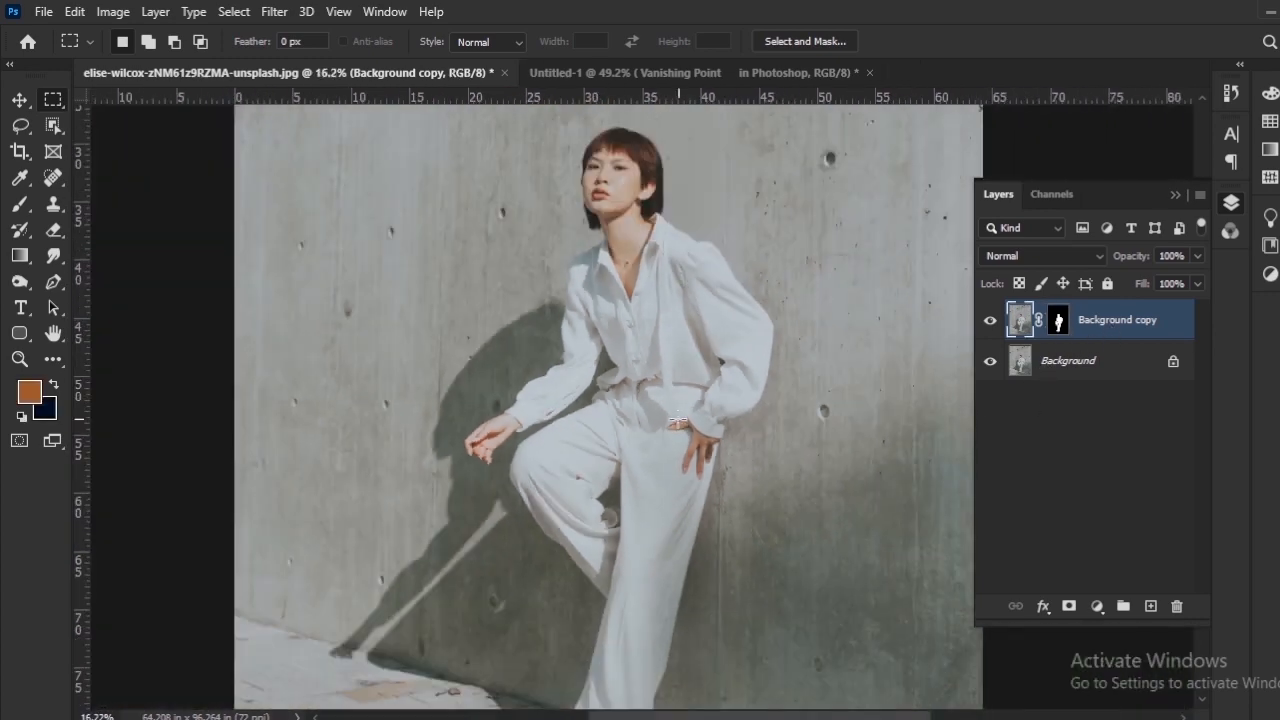
mouse_move(617, 415)
mouse_down()
mouse_move(574, 486)
mouse_move(593, 412)
mouse_up()
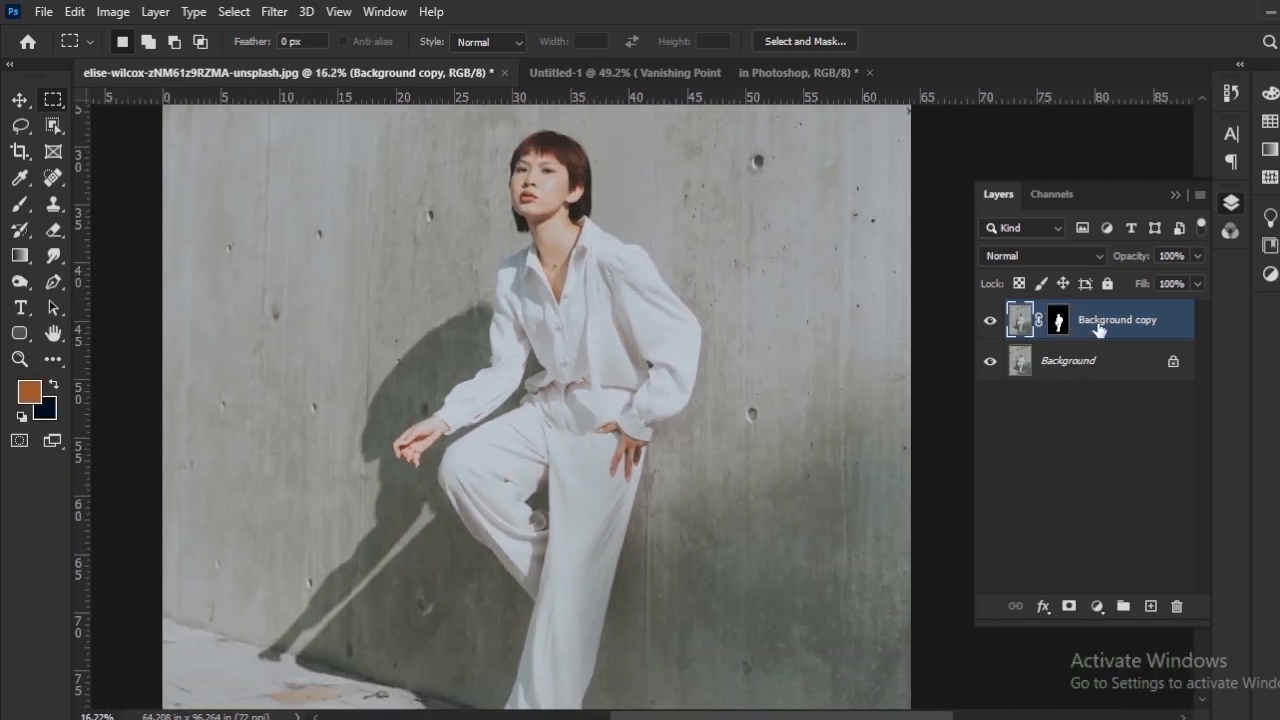
Step: Remove the Background copy's layer mask, applying it to the layer
click(1060, 320)
click(1176, 606)
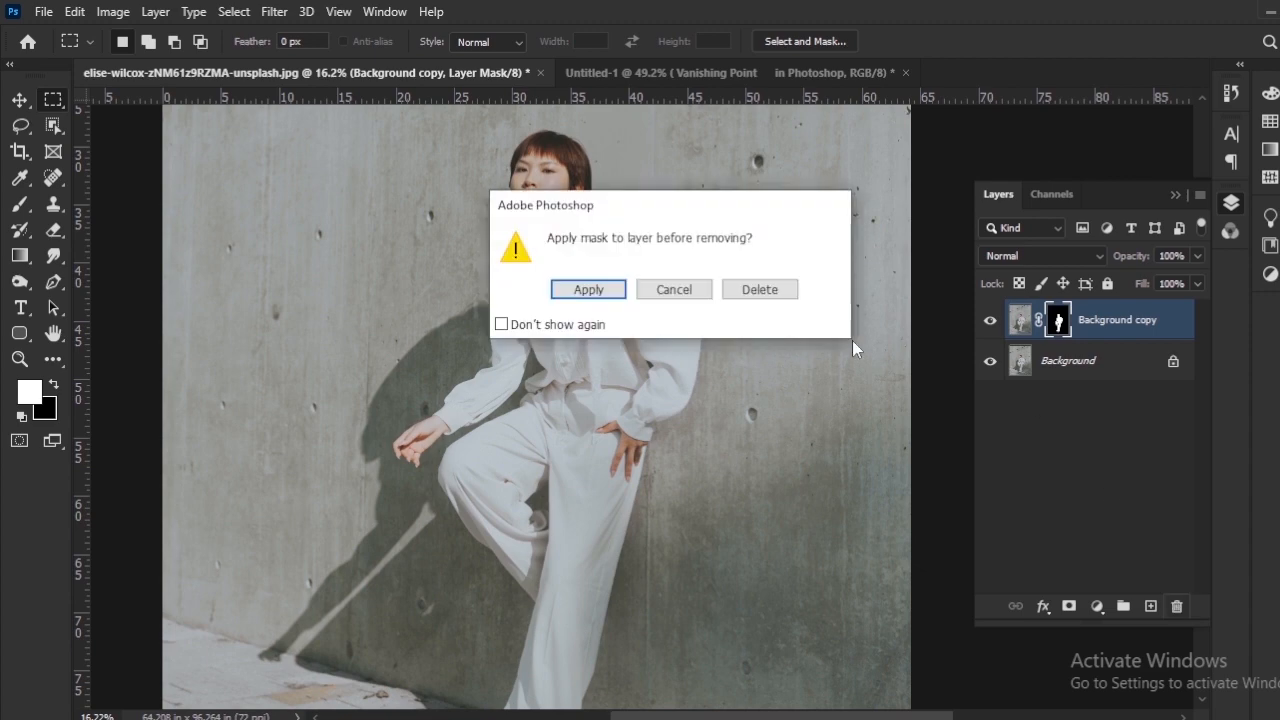
click(589, 290)
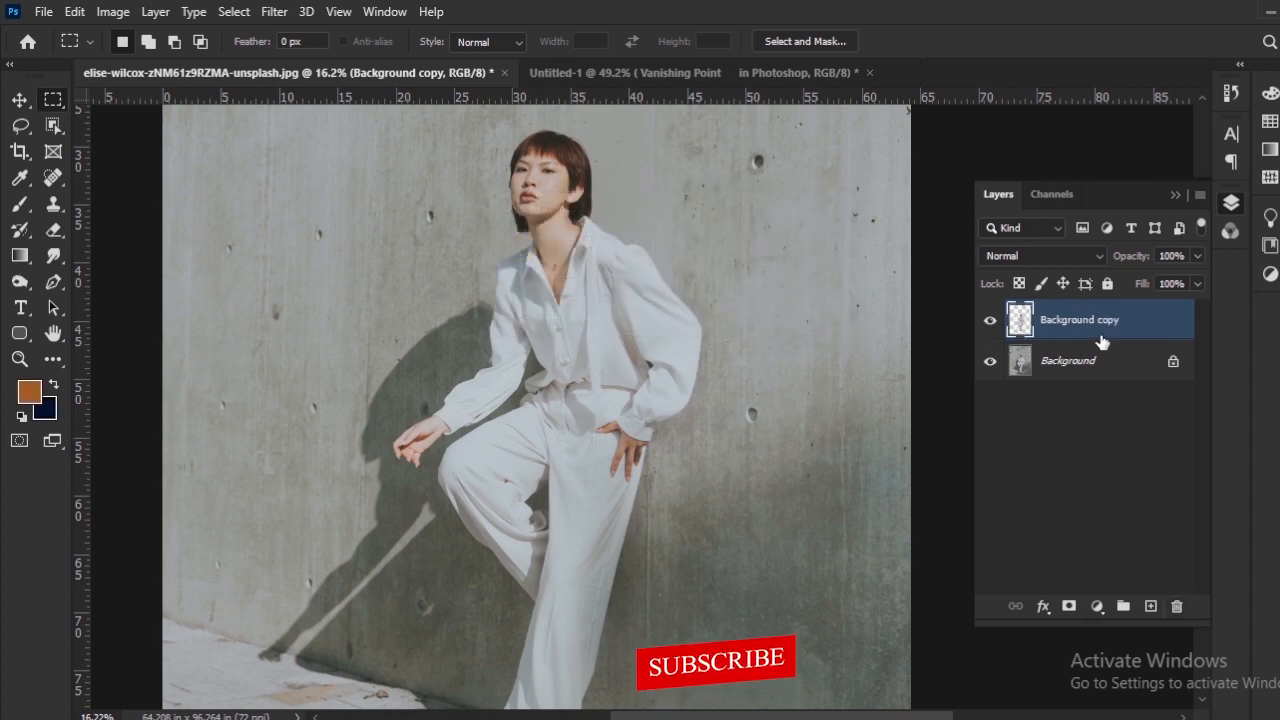
Step: In the Untitled-1 document, select the "Vanishing Point in Photoshop" title with a rectangular marquee and cut it
click(606, 75)
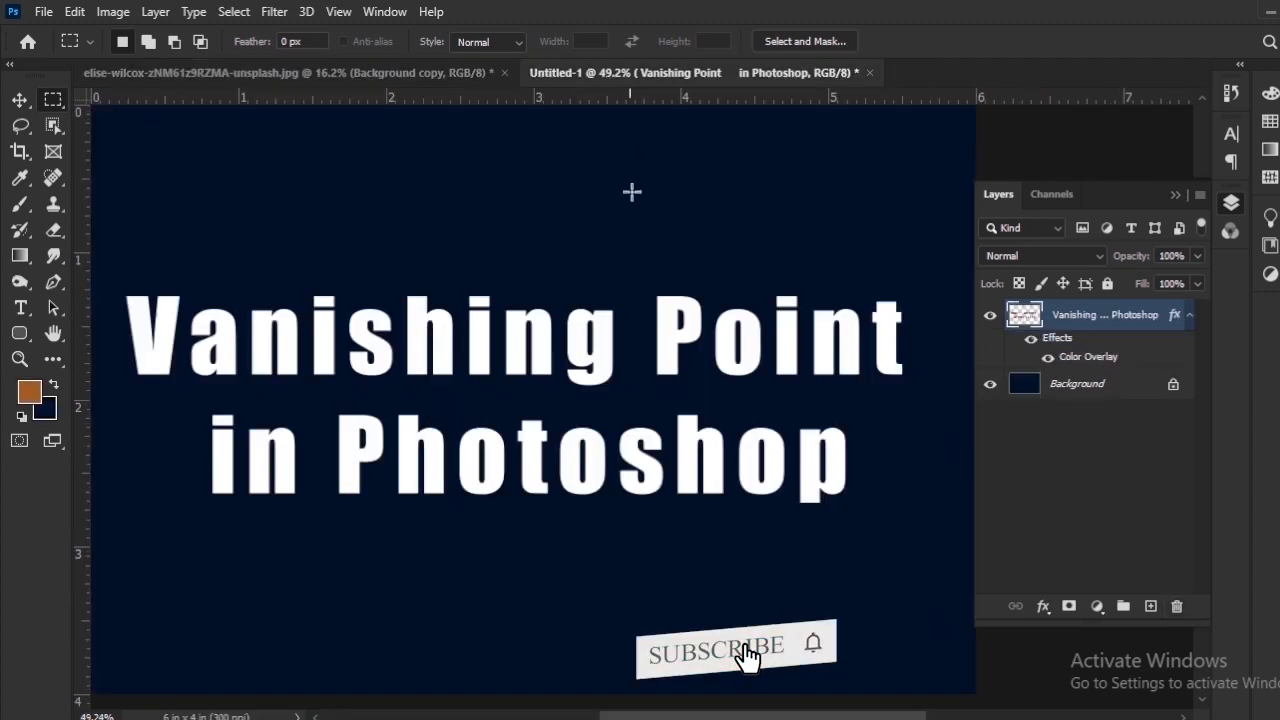
scroll(624, 334, down, 3)
scroll(419, 308, up, 2)
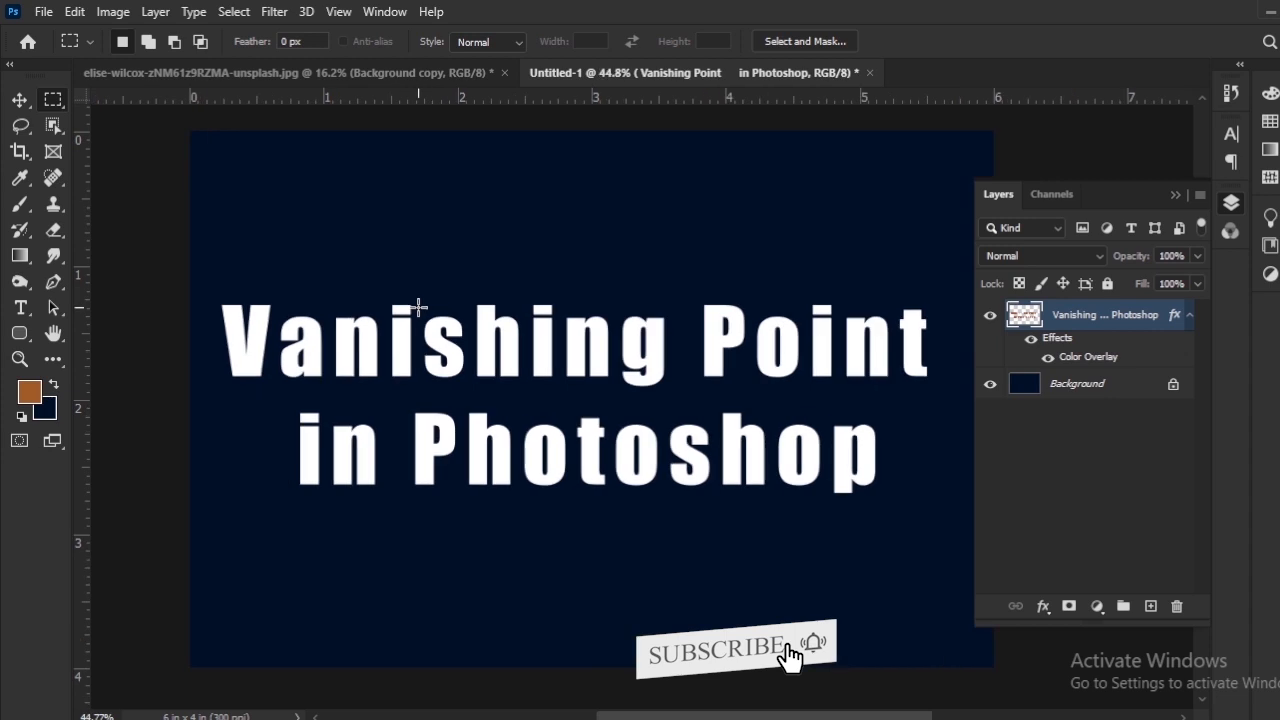
click(20, 100)
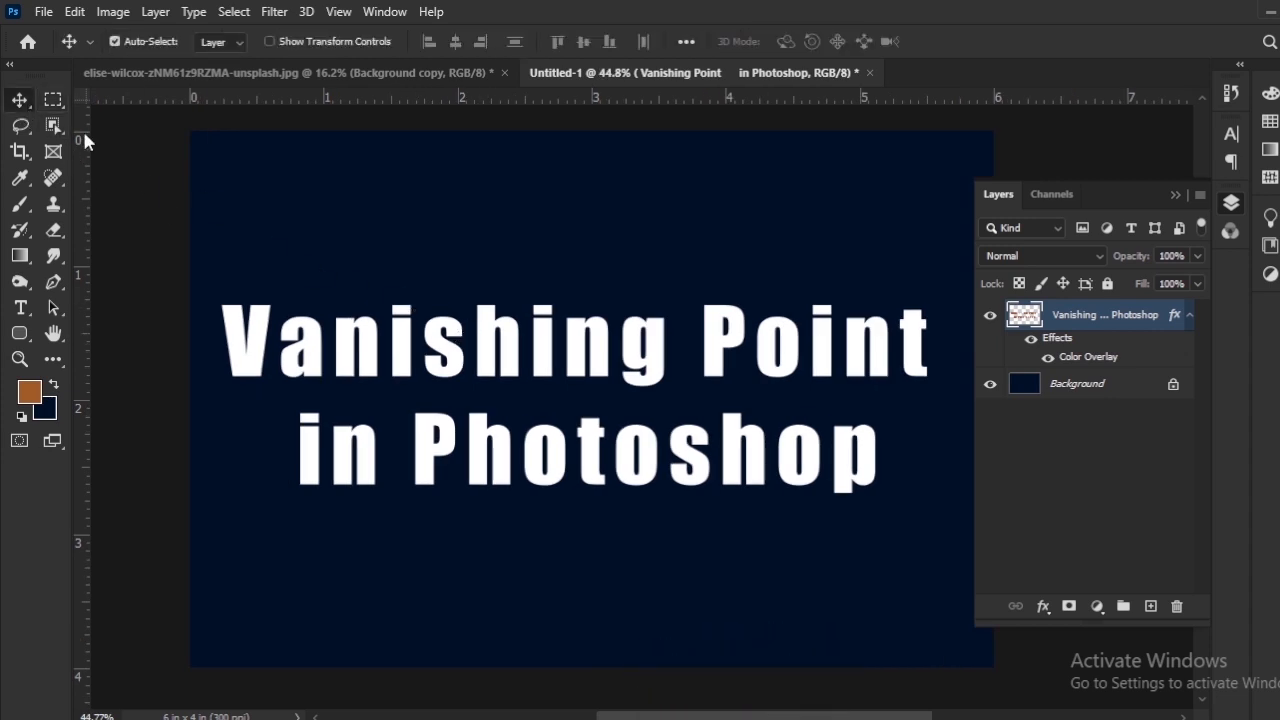
key(m)
drag(215, 267, 952, 525)
key(ctrl+x)
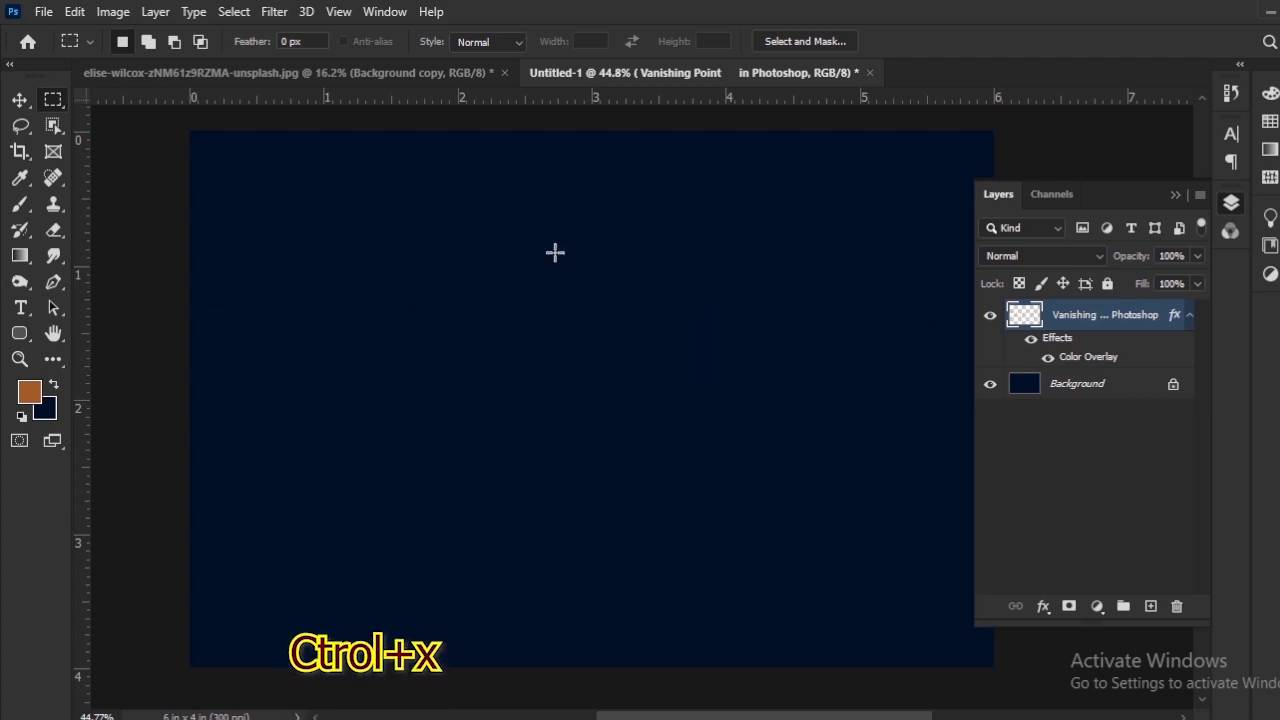
Step: Return to the elise-wilcox photo document and add a new empty layer directly above the Background layer
click(414, 82)
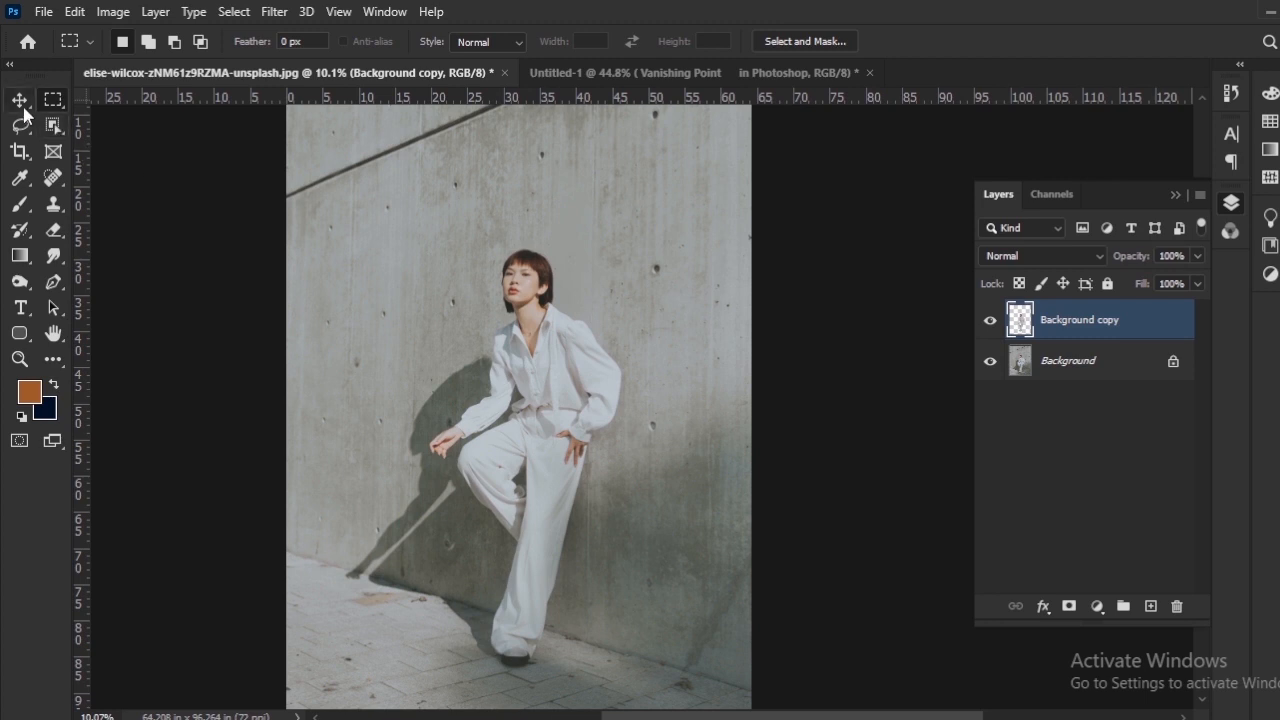
click(20, 101)
click(1091, 372)
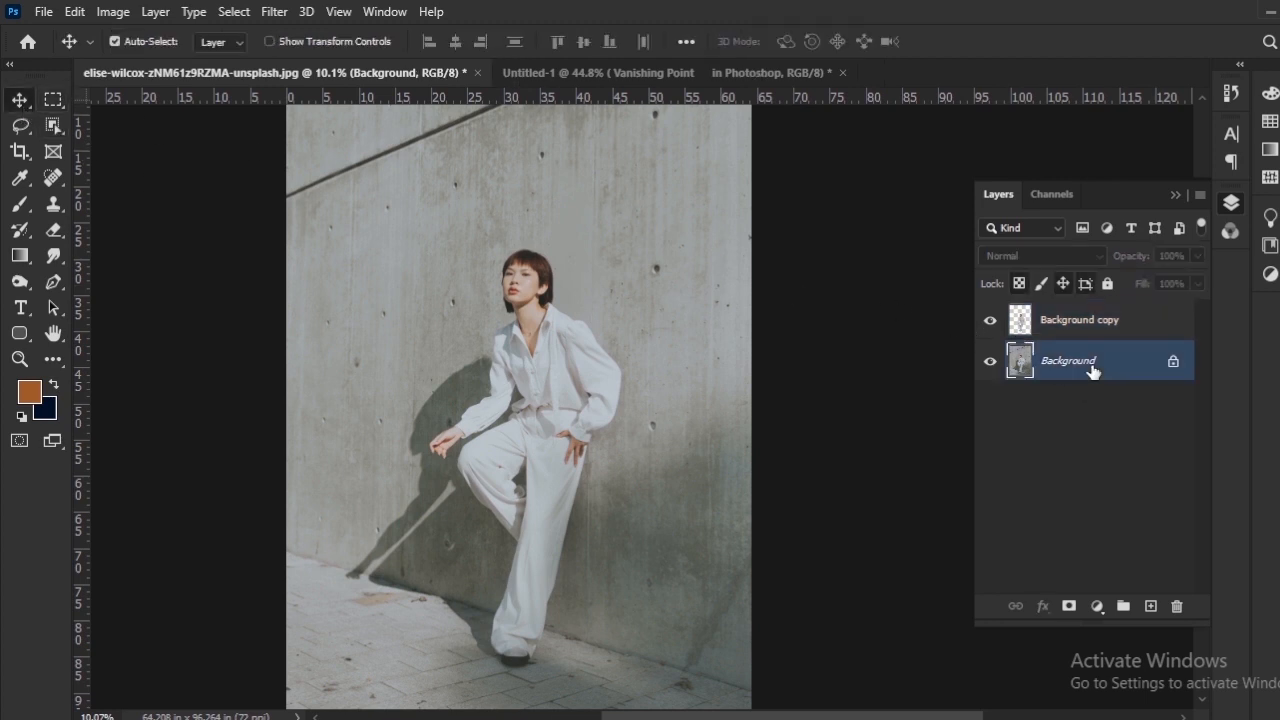
click(1151, 607)
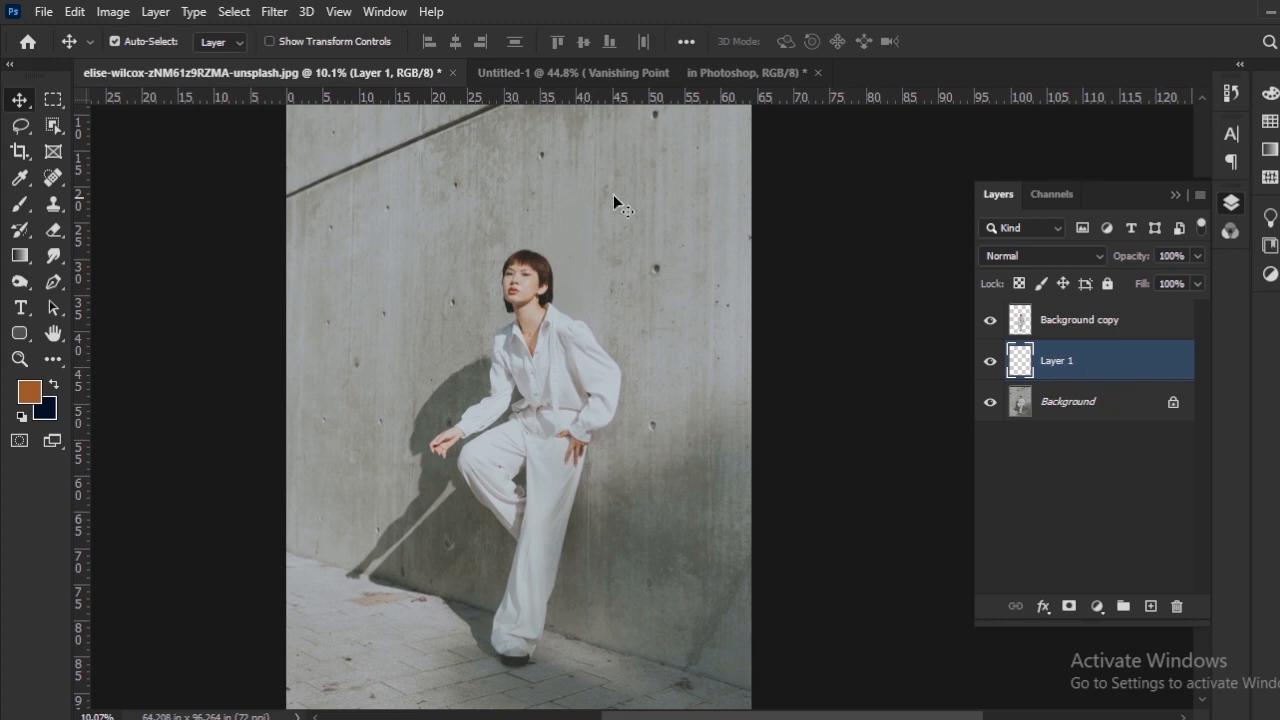
Step: In the Vanishing Point filter, create a four-corner perspective plane over the concrete wall and fit its corners to the wall's edges
click(276, 12)
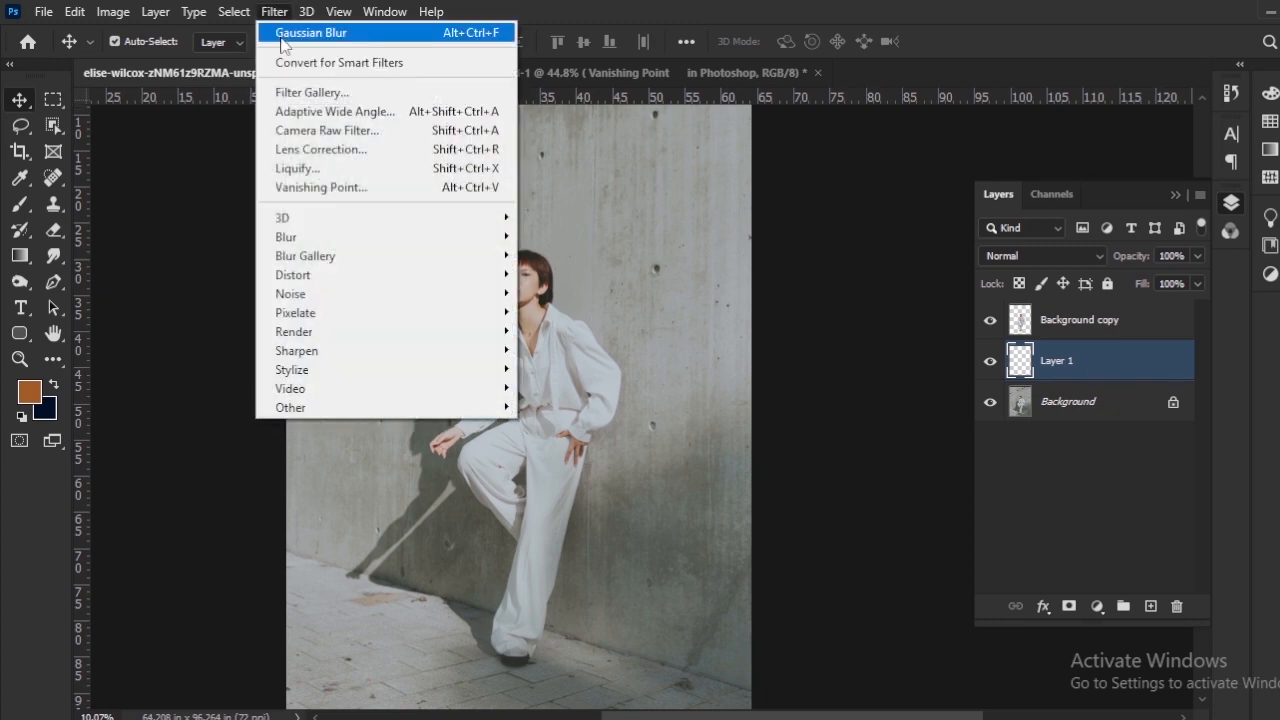
click(309, 190)
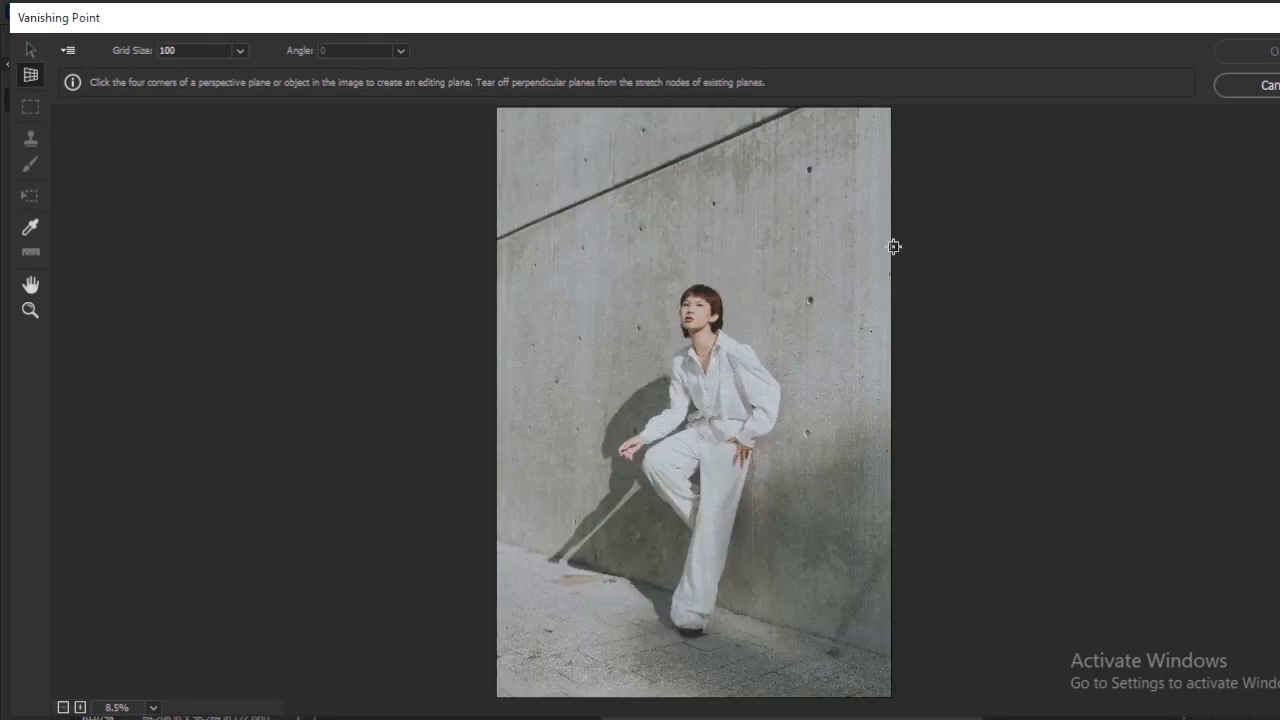
click(892, 656)
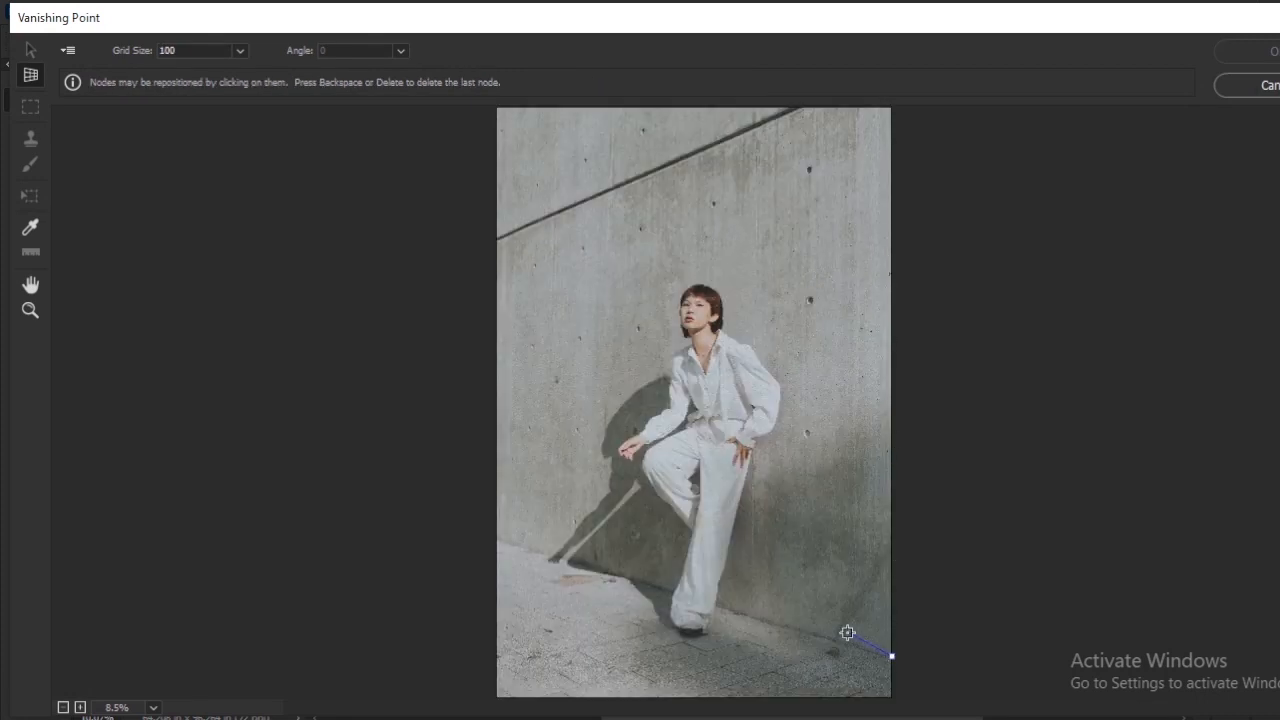
click(490, 541)
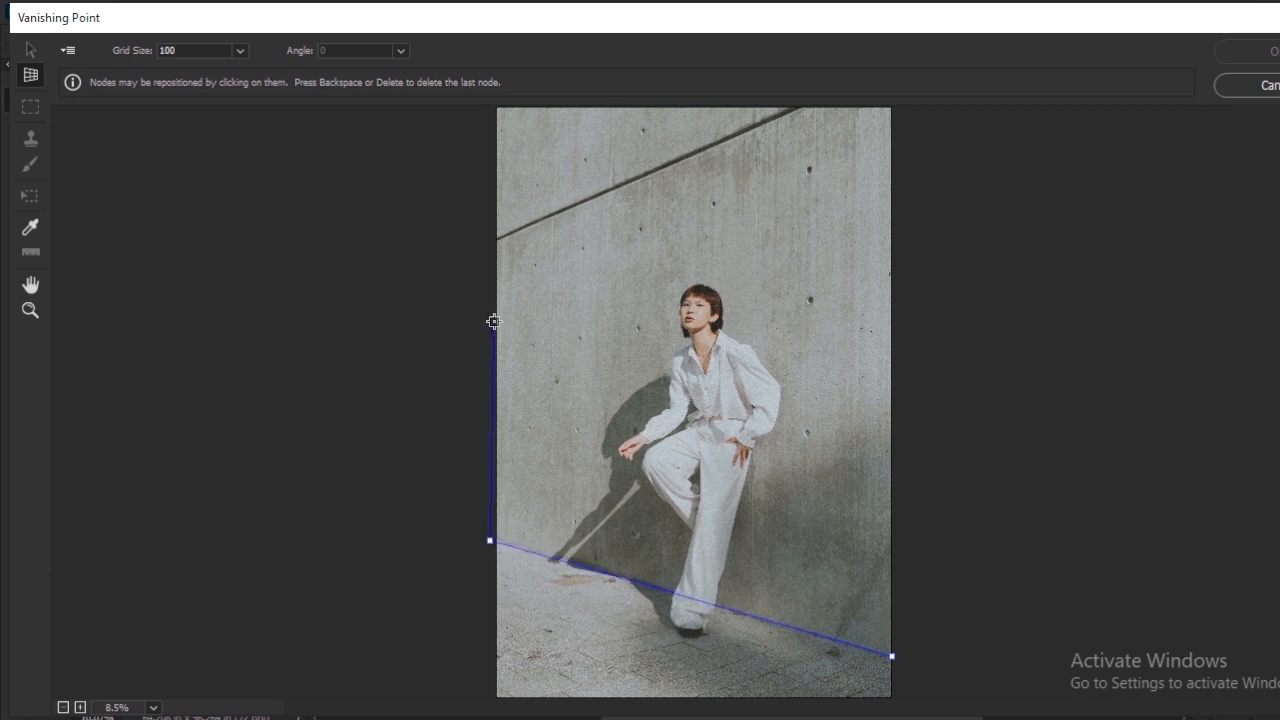
click(494, 242)
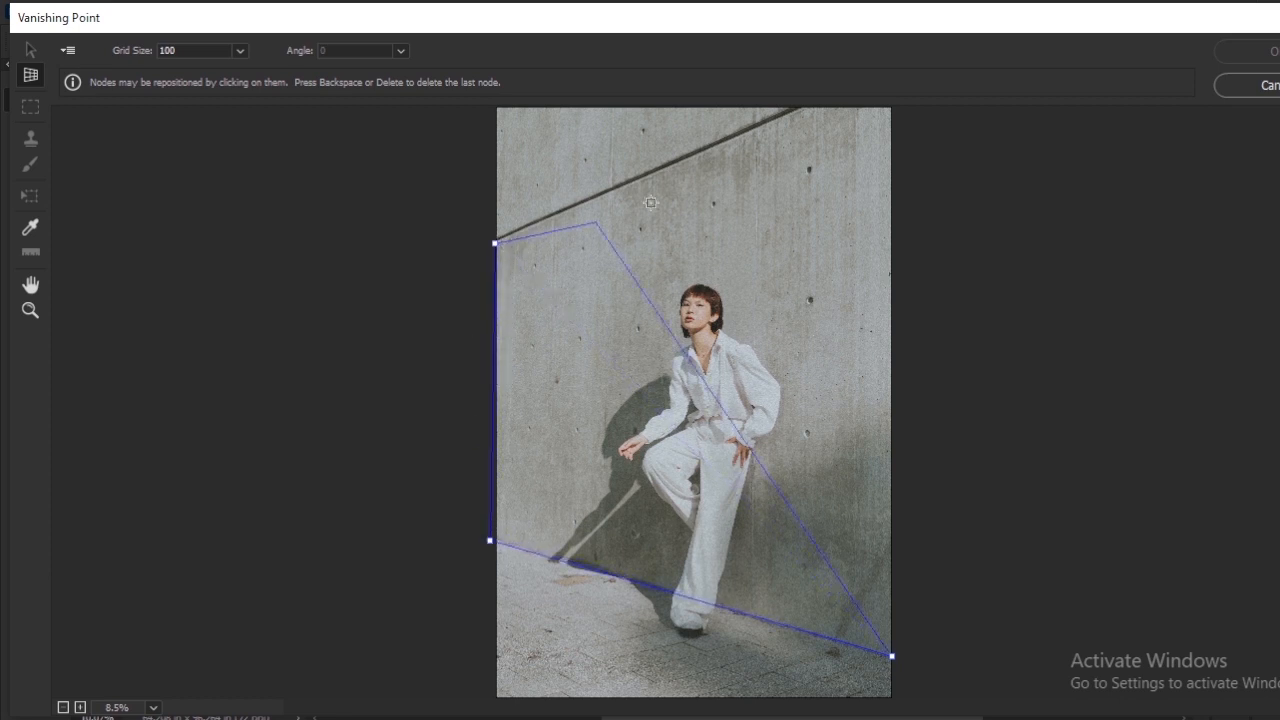
click(888, 108)
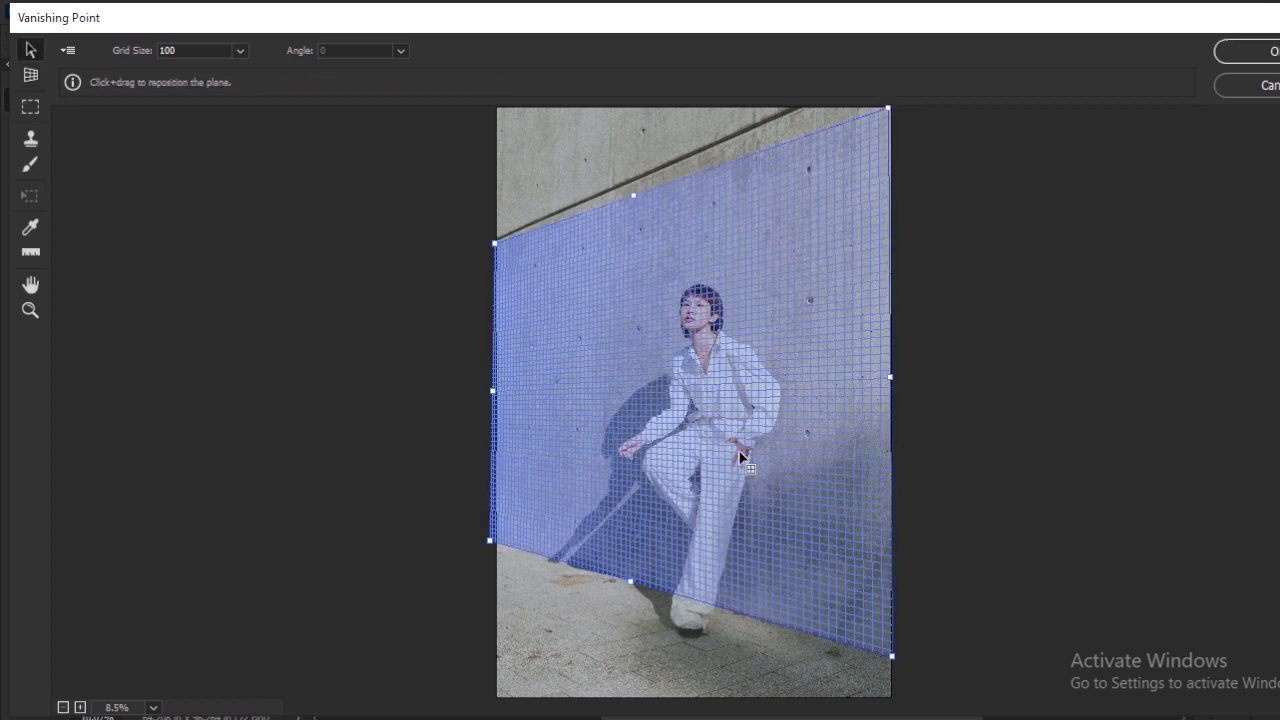
drag(490, 541, 497, 542)
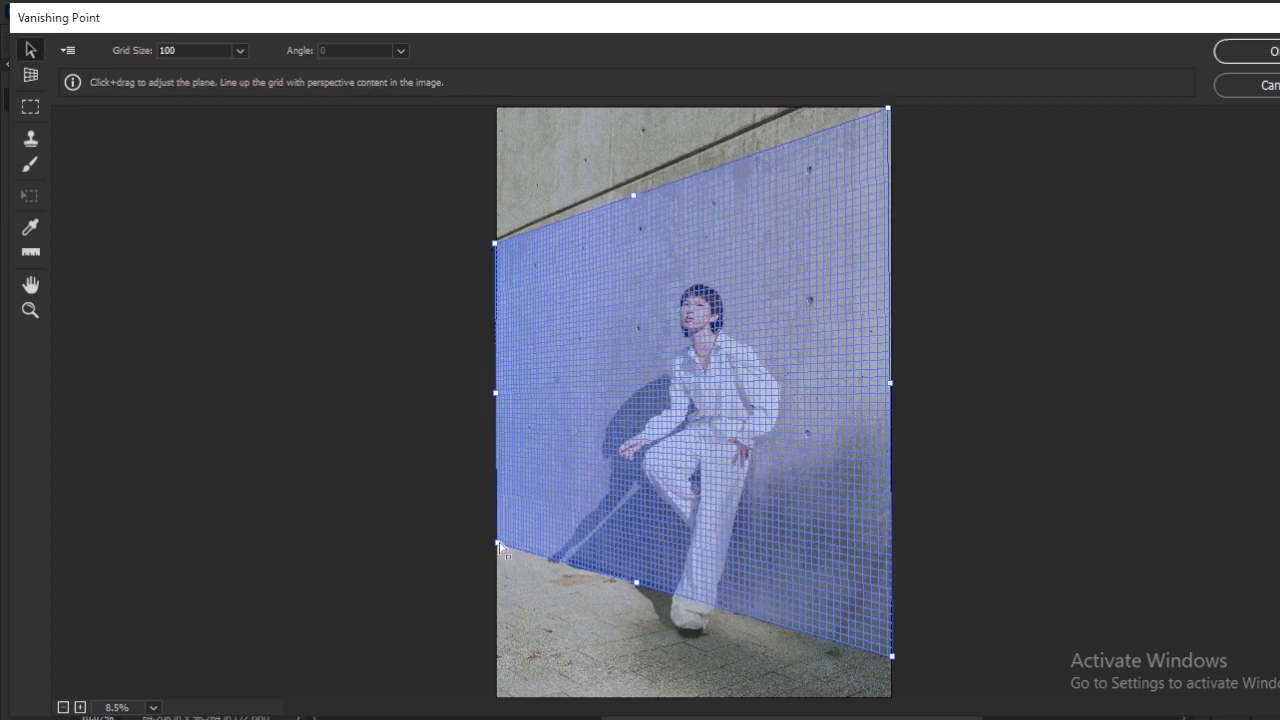
drag(892, 657, 892, 660)
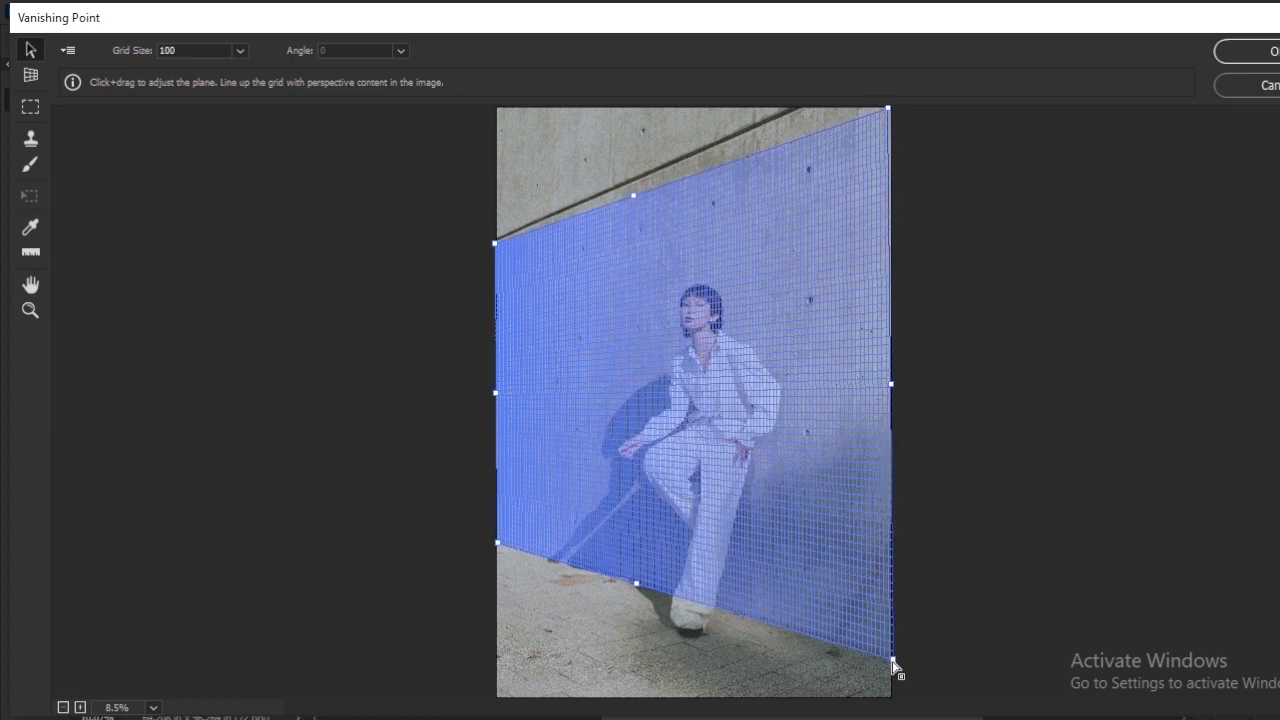
Step: Paste the cut title into the Vanishing Point filter and move it onto the wall's perspective plane
key(alt)
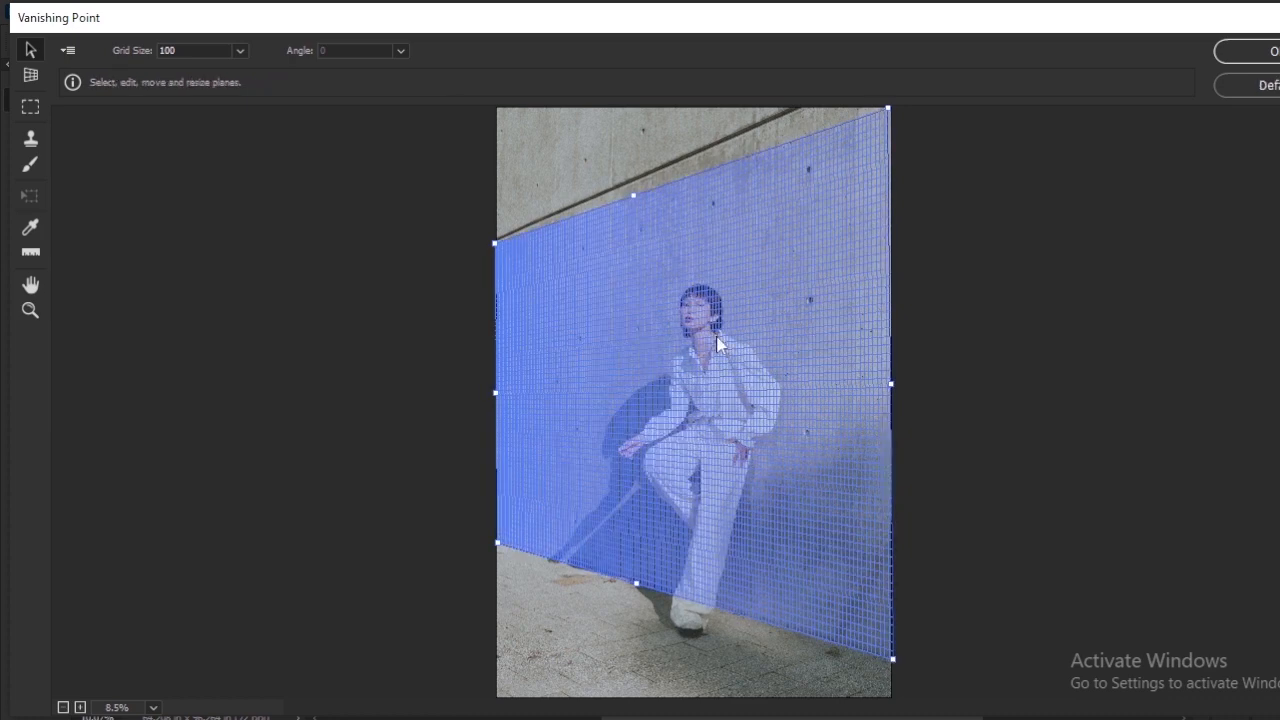
key(ctrl+v)
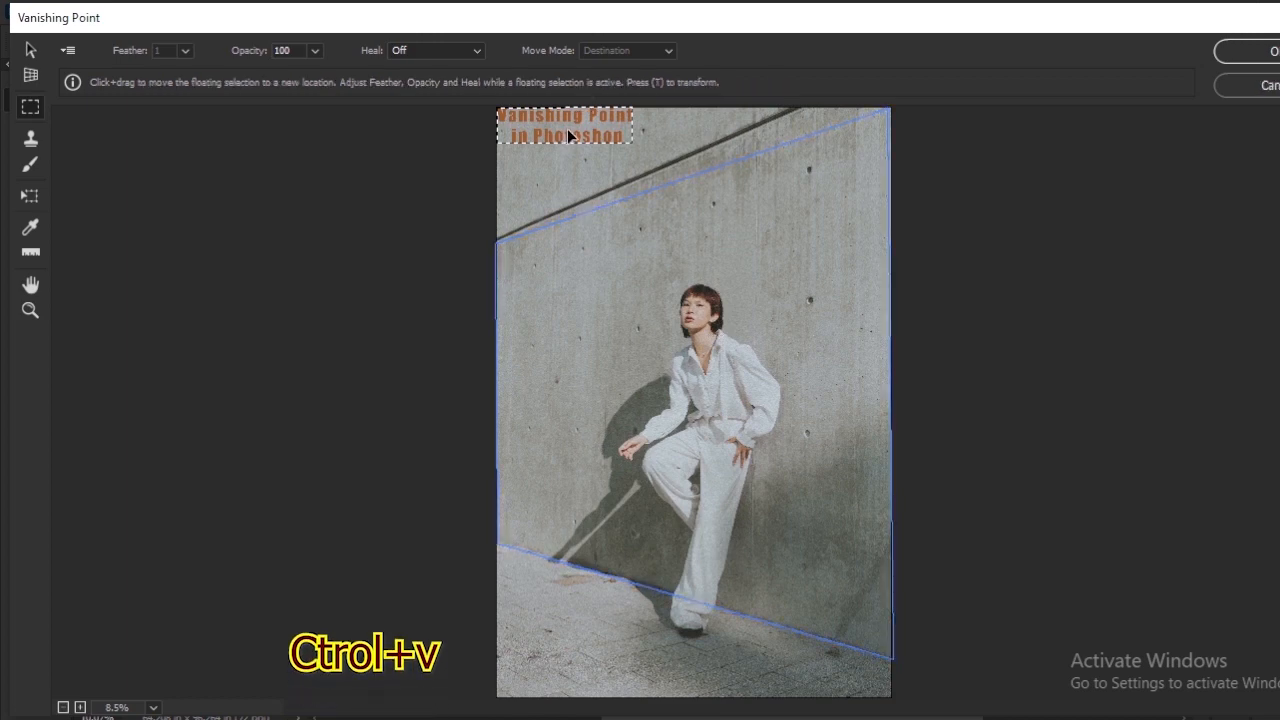
drag(567, 128, 626, 374)
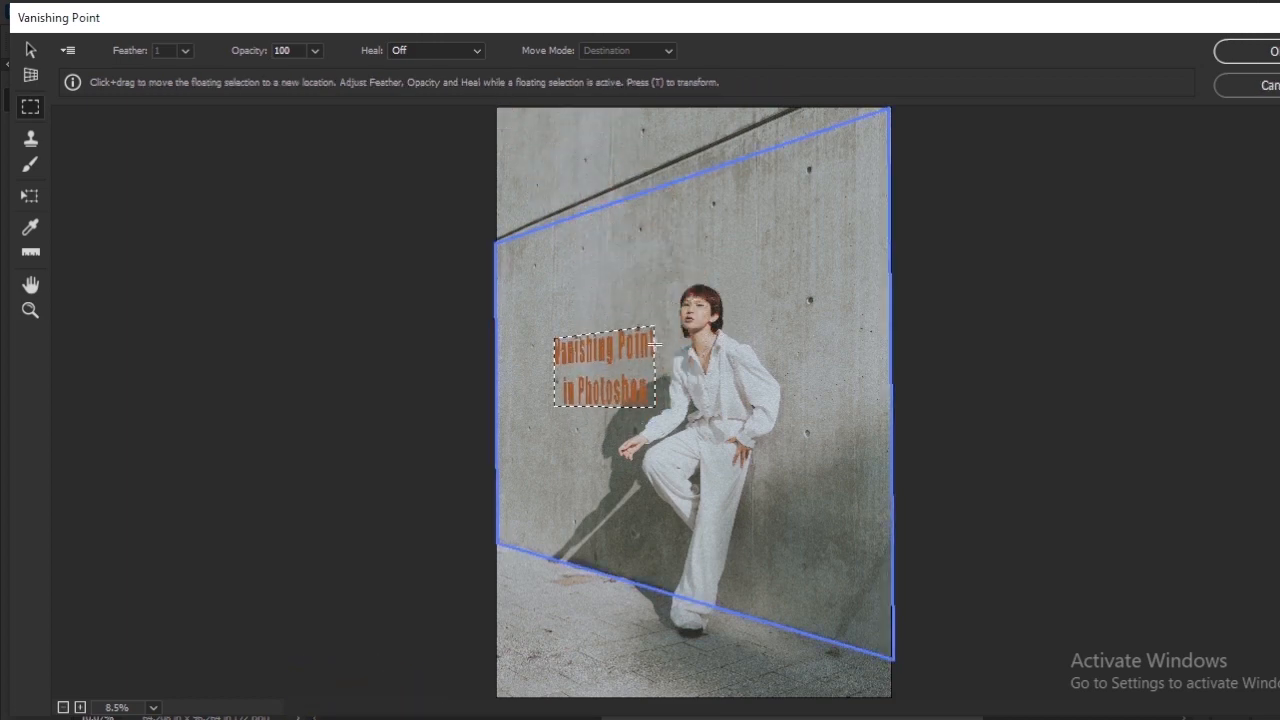
Step: Enlarge the title with the Transform tool to span most of the wall, apply the filter, and shift the text slightly lower
click(30, 196)
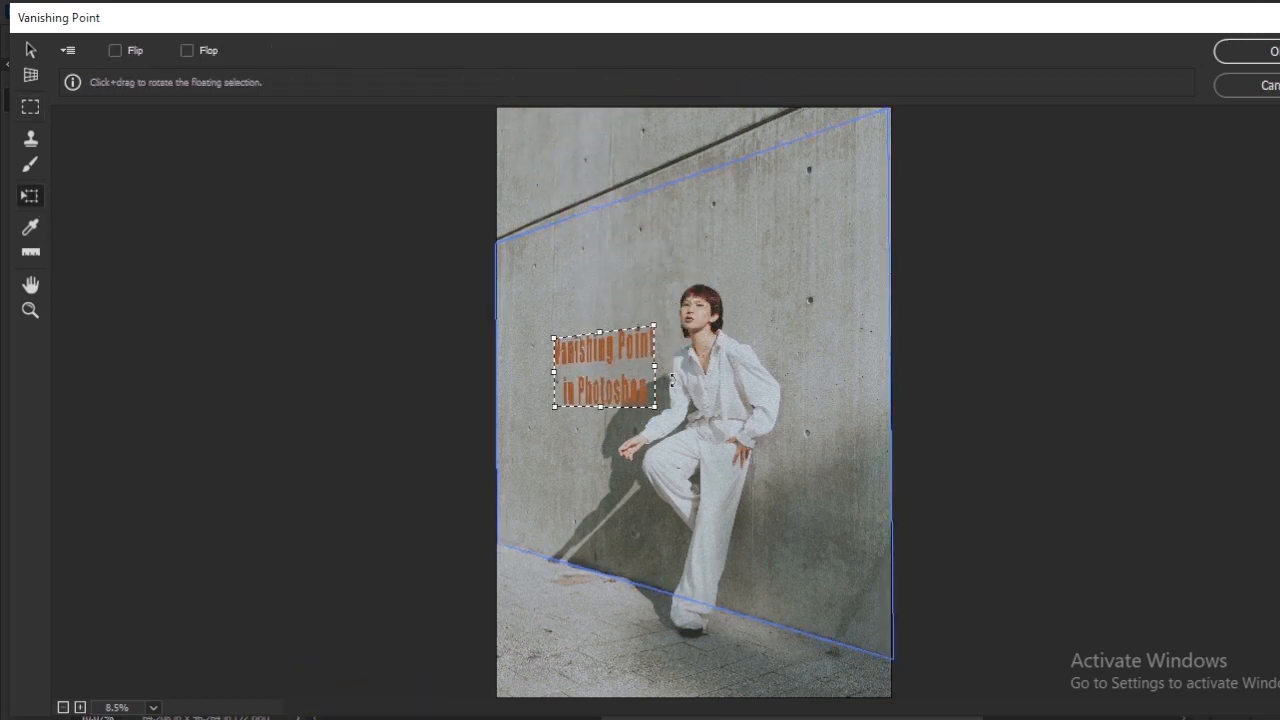
drag(658, 375, 869, 576)
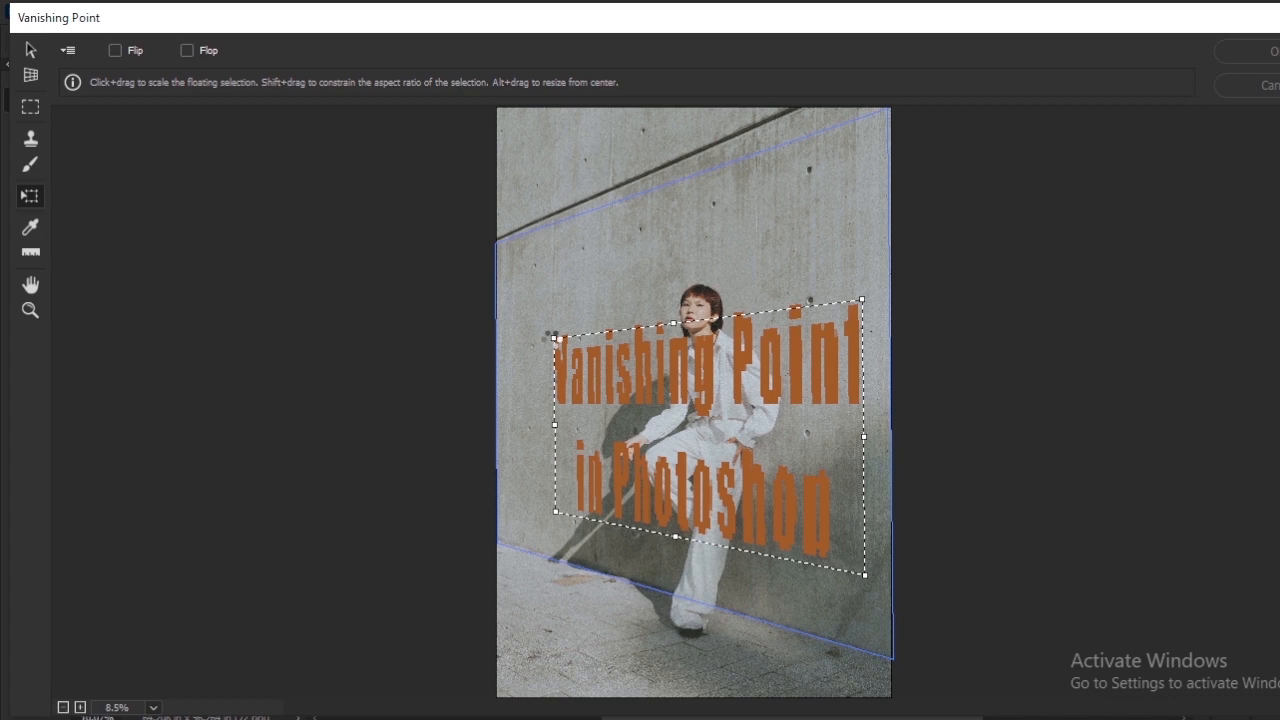
drag(550, 334, 521, 313)
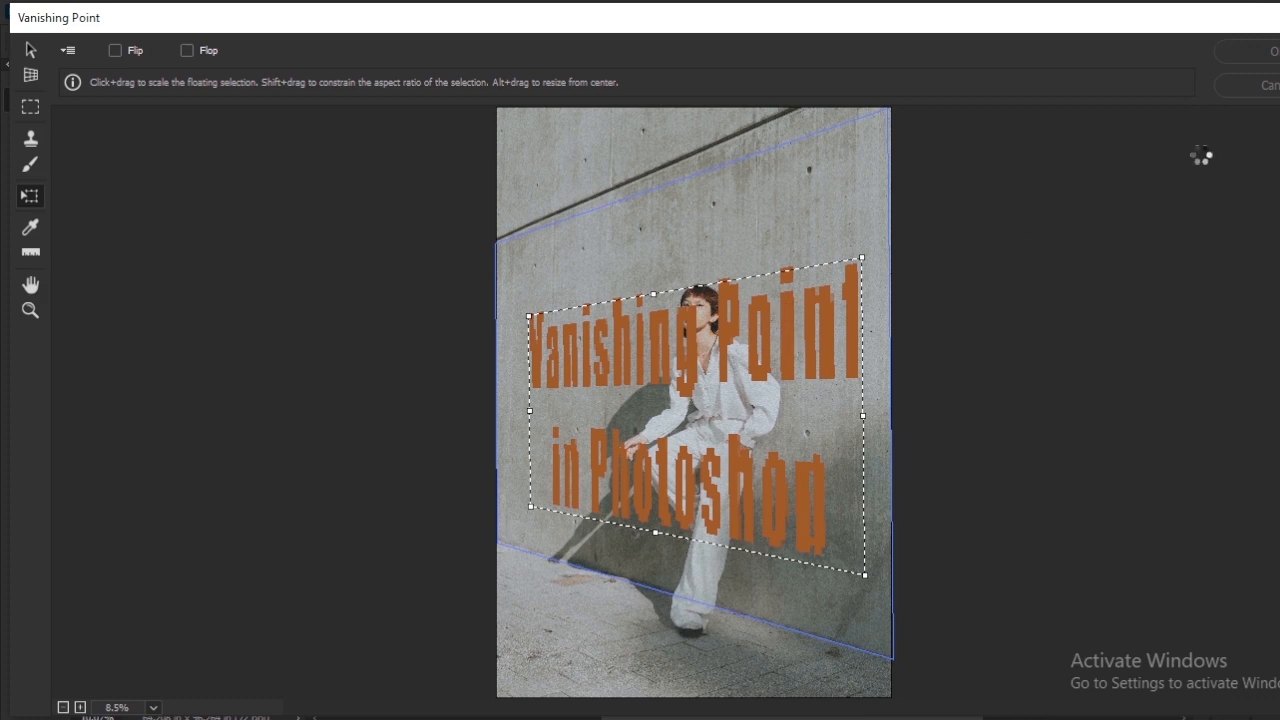
click(1276, 62)
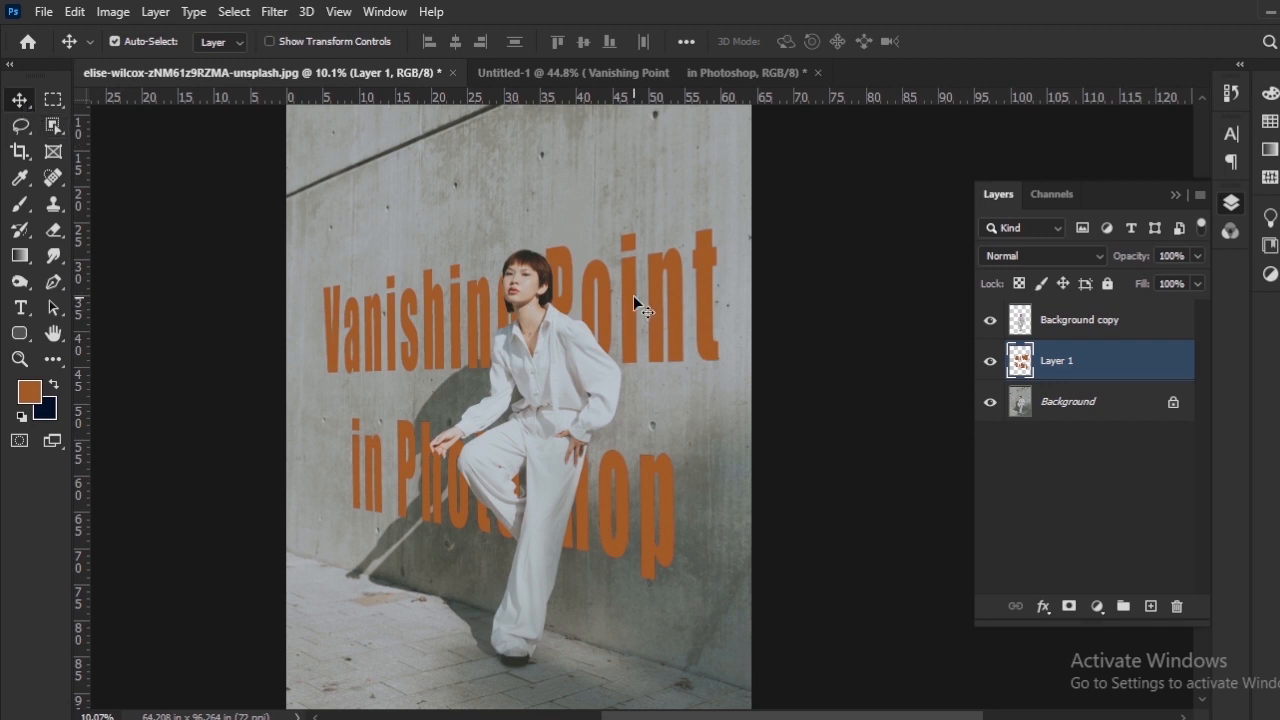
drag(675, 266, 677, 300)
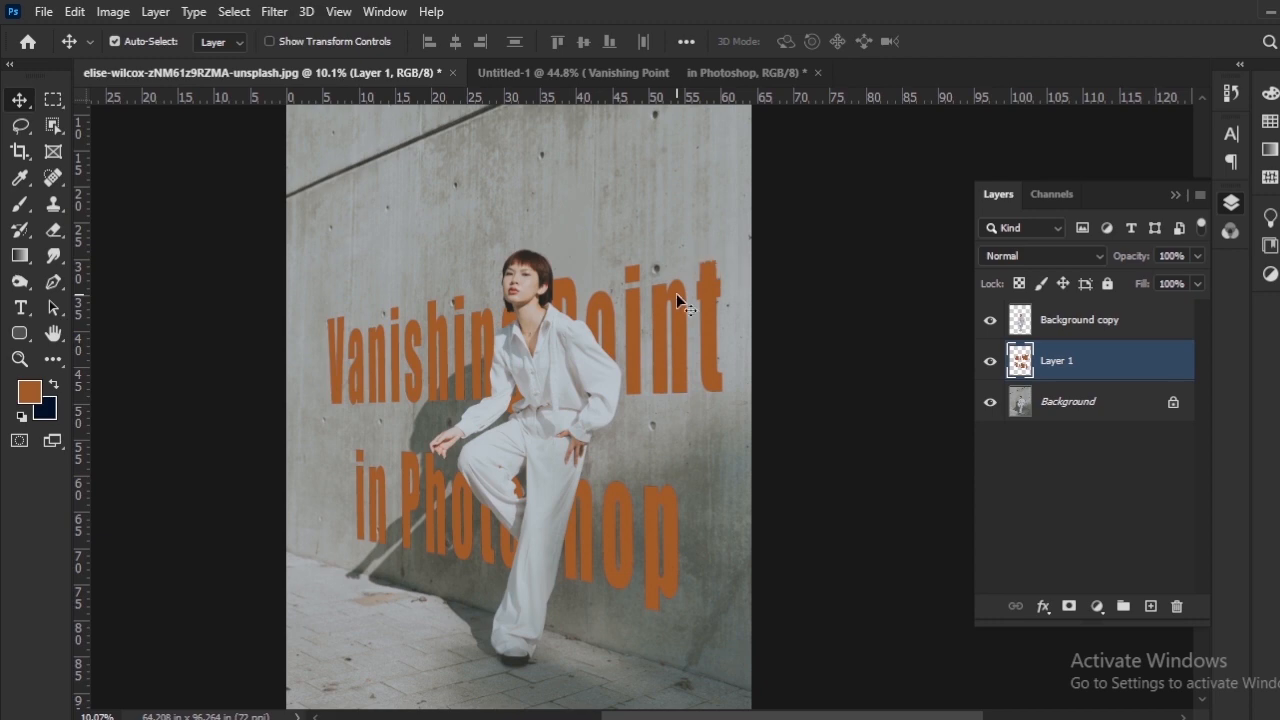
Step: Add a white Color Overlay in Normal mode at 100% opacity to Layer 1
right_click(1151, 369)
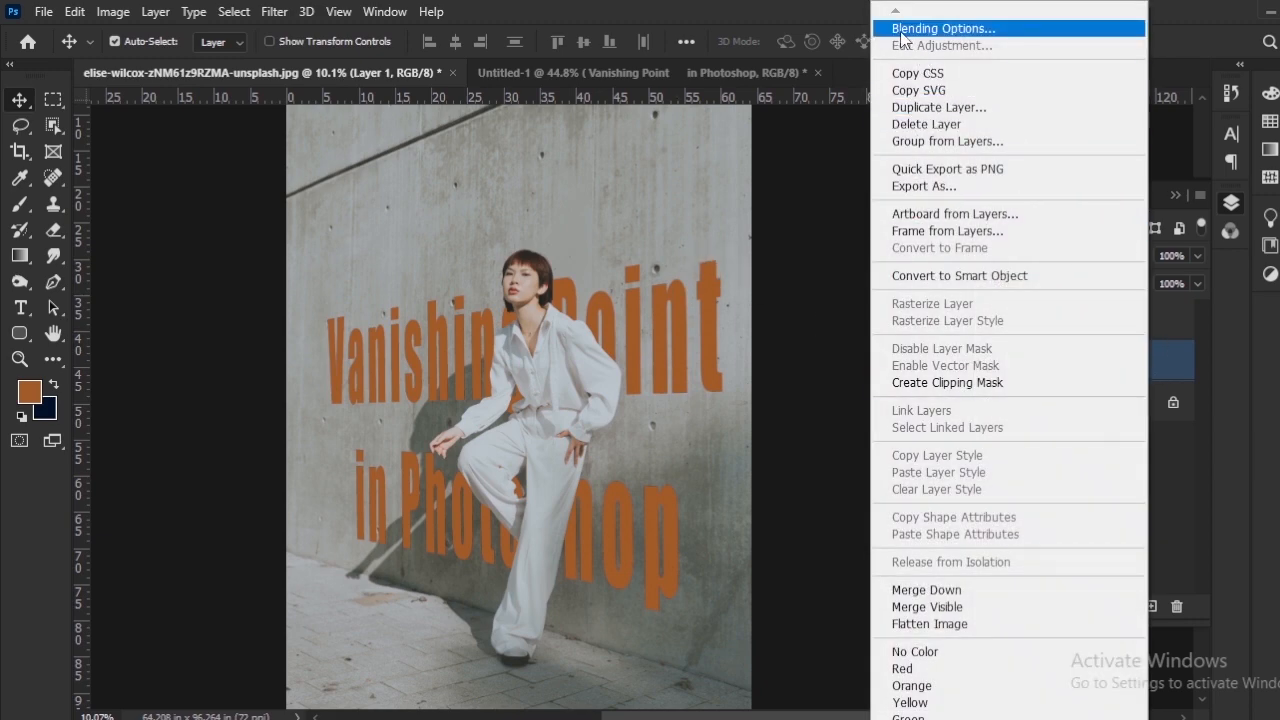
click(900, 31)
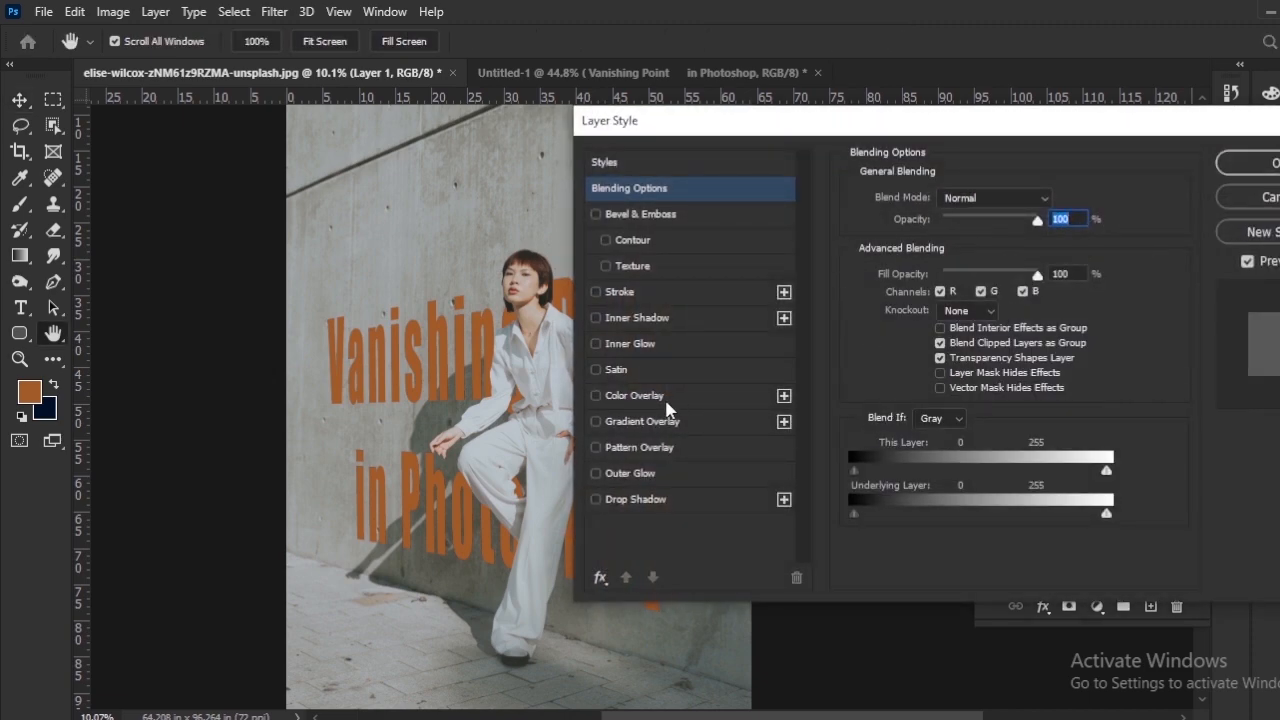
click(640, 396)
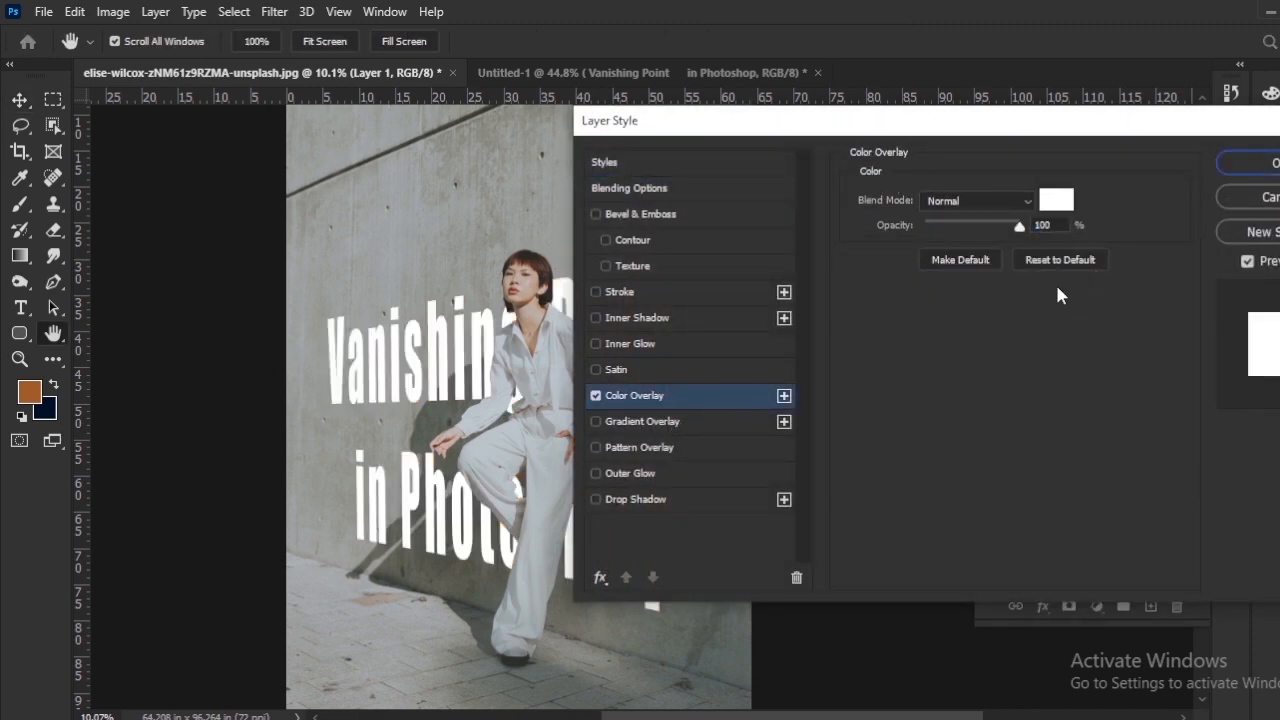
drag(1109, 131, 1247, 133)
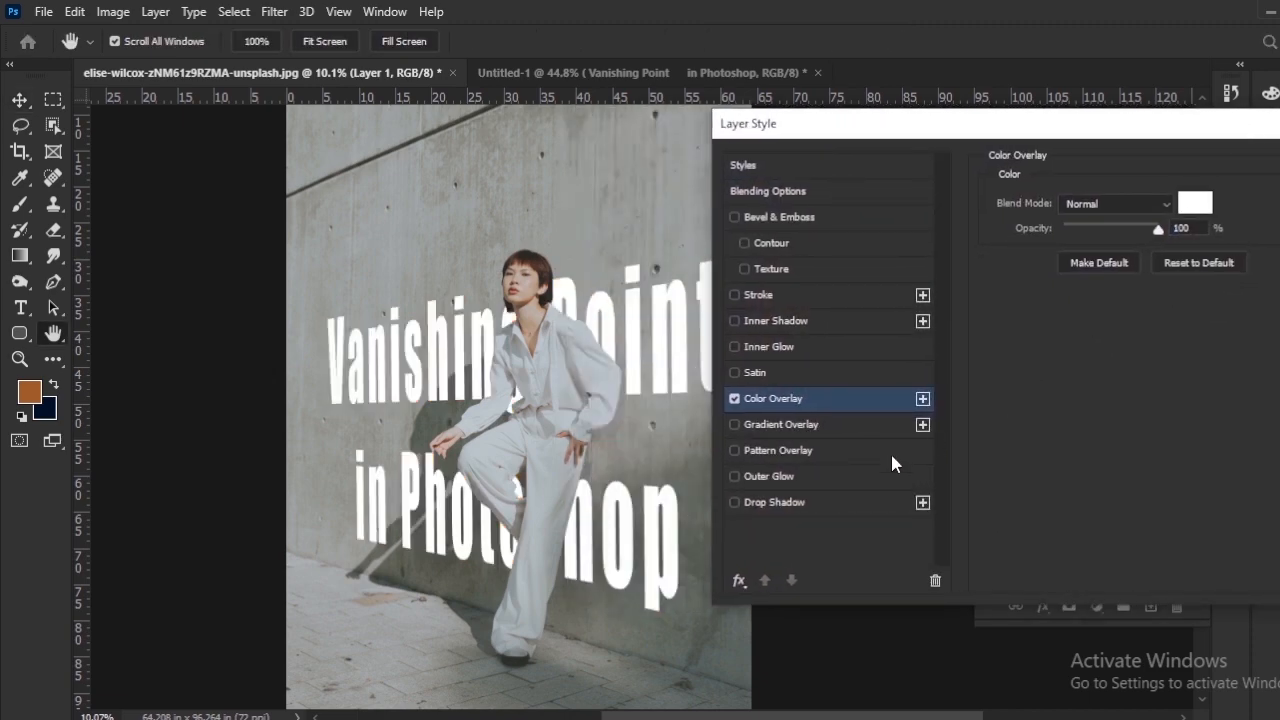
Step: Add a Drop Shadow to the title with size 0 px, distance 17 px and angle 94°, and apply the layer style
click(824, 506)
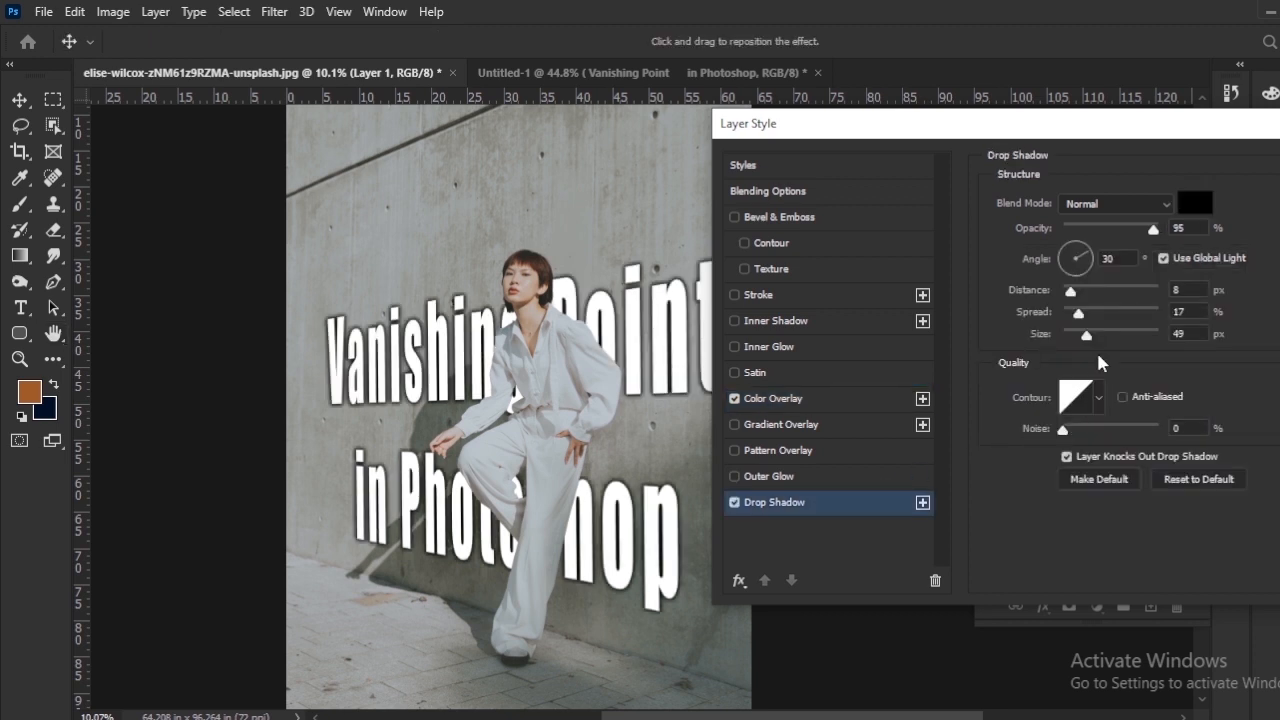
drag(1086, 334, 1062, 334)
drag(1068, 290, 1083, 278)
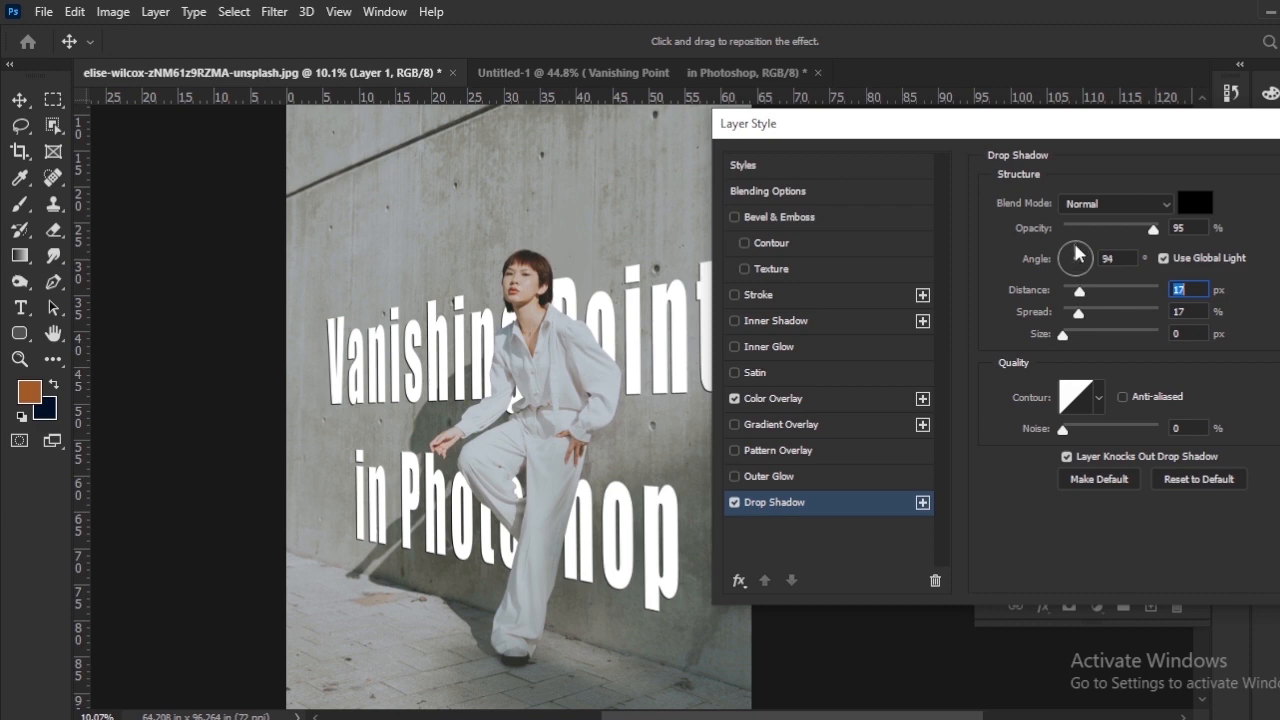
click(1077, 253)
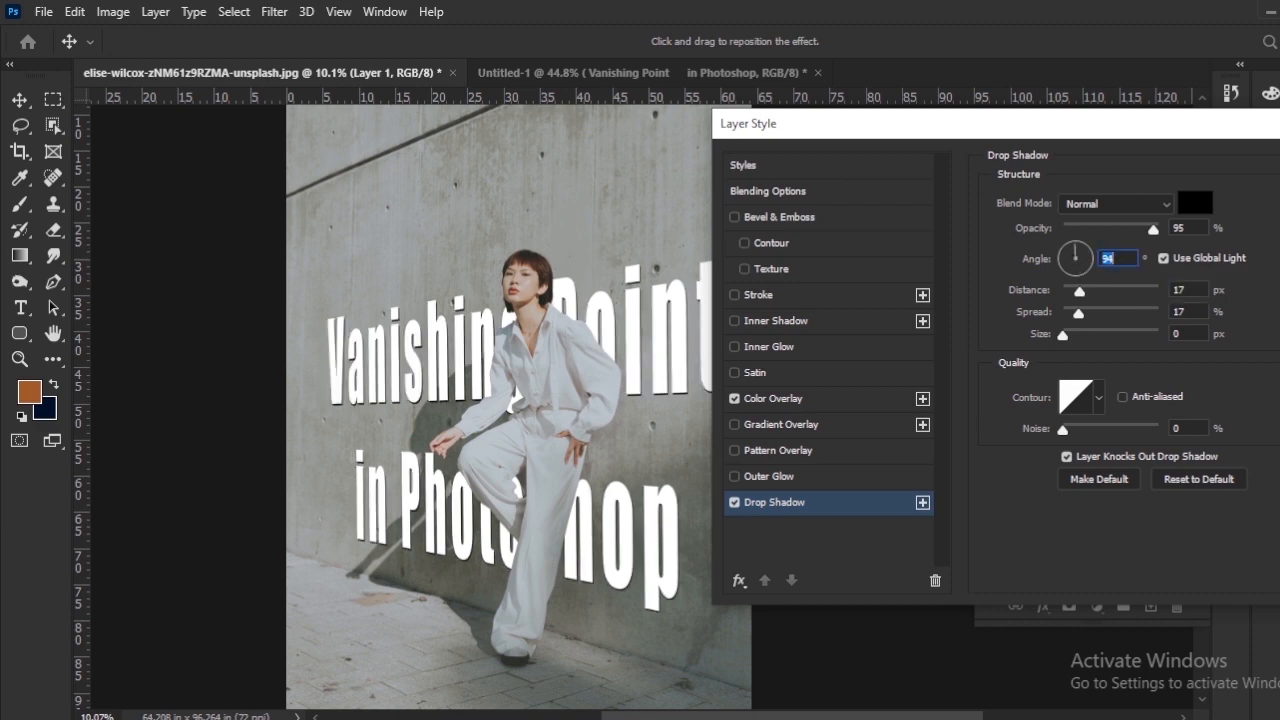
key(Return)
Step: In Layer 1's Blending Options, split the Underlying Layer's black Blend If slider to 0 / 65
scroll(600, 465, up, 3)
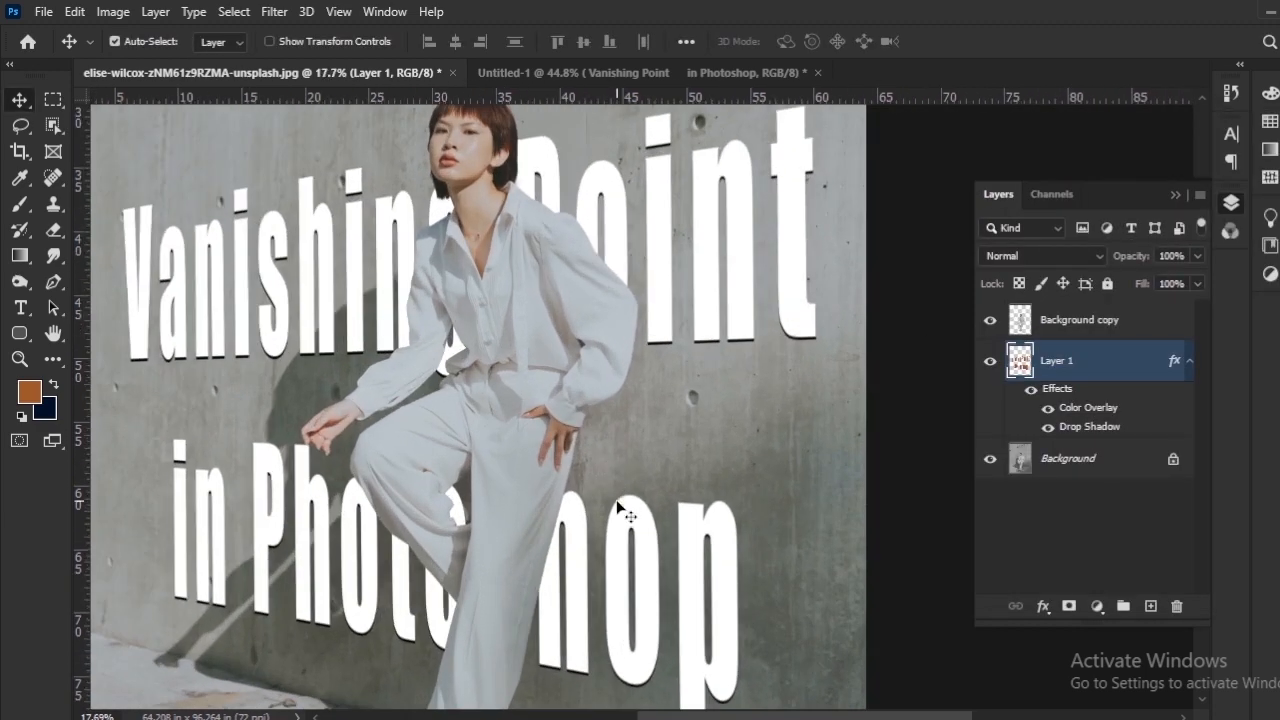
scroll(700, 505, down, 3)
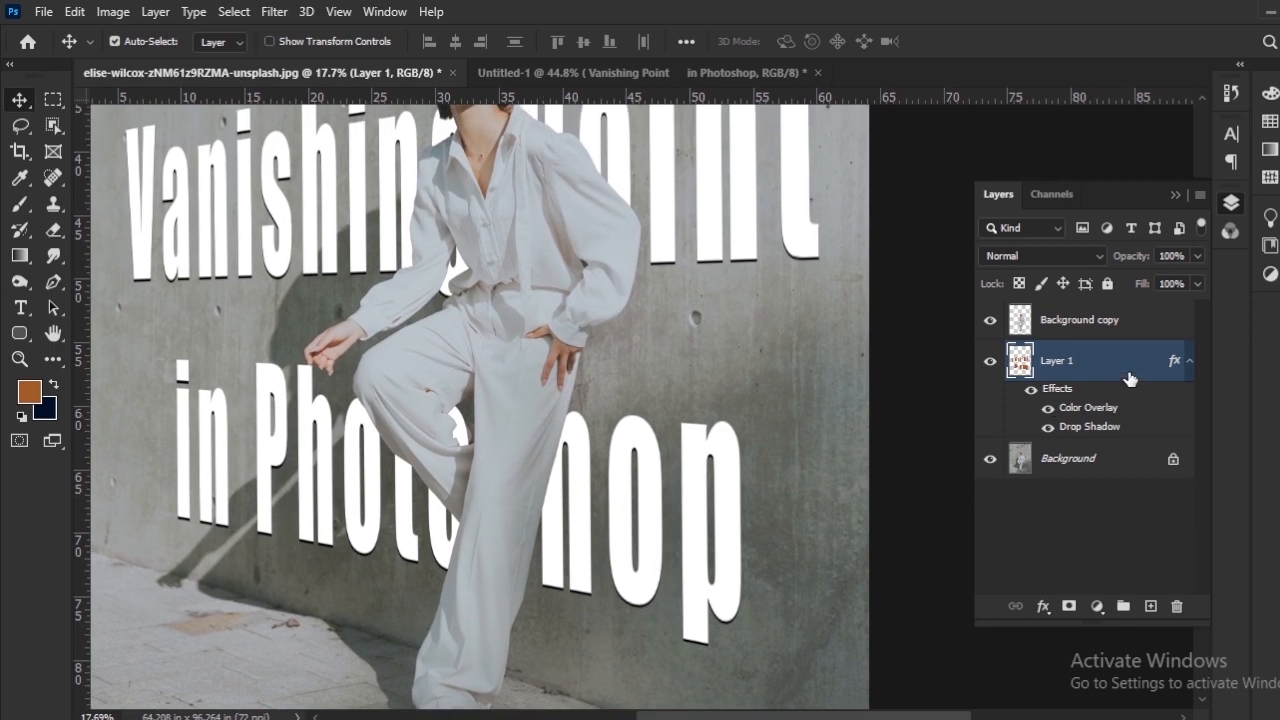
right_click(1133, 370)
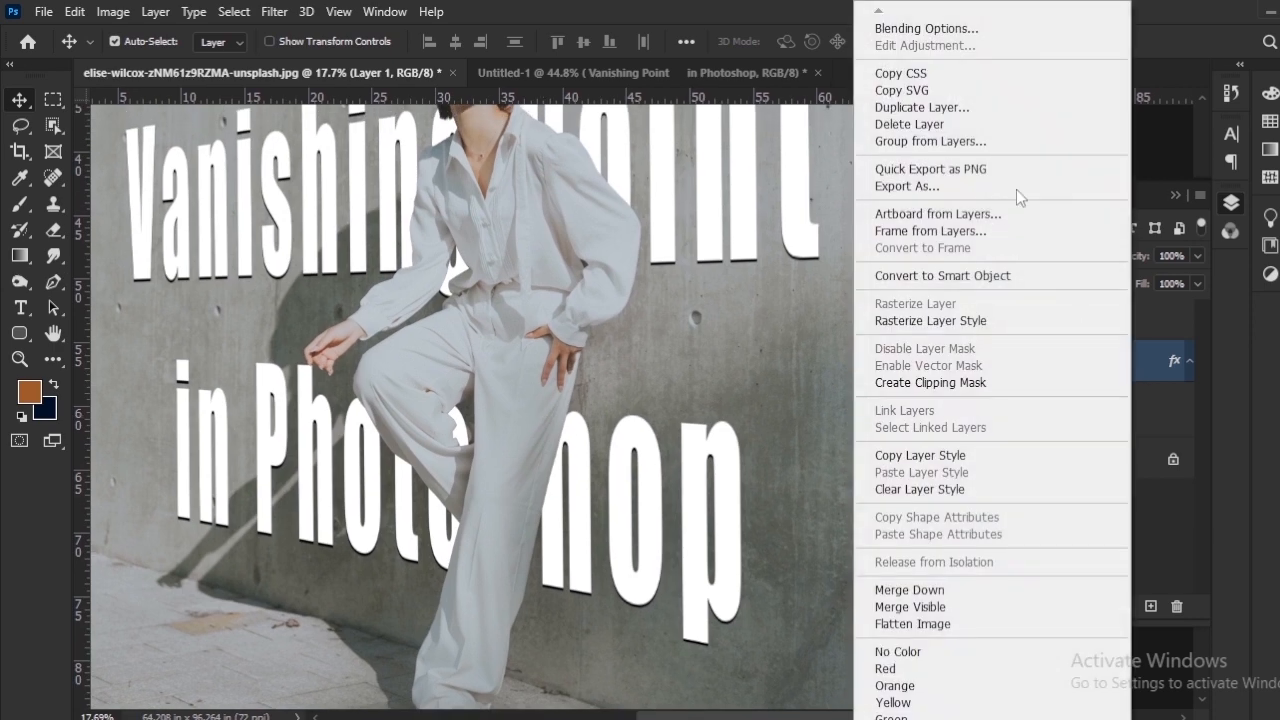
click(940, 29)
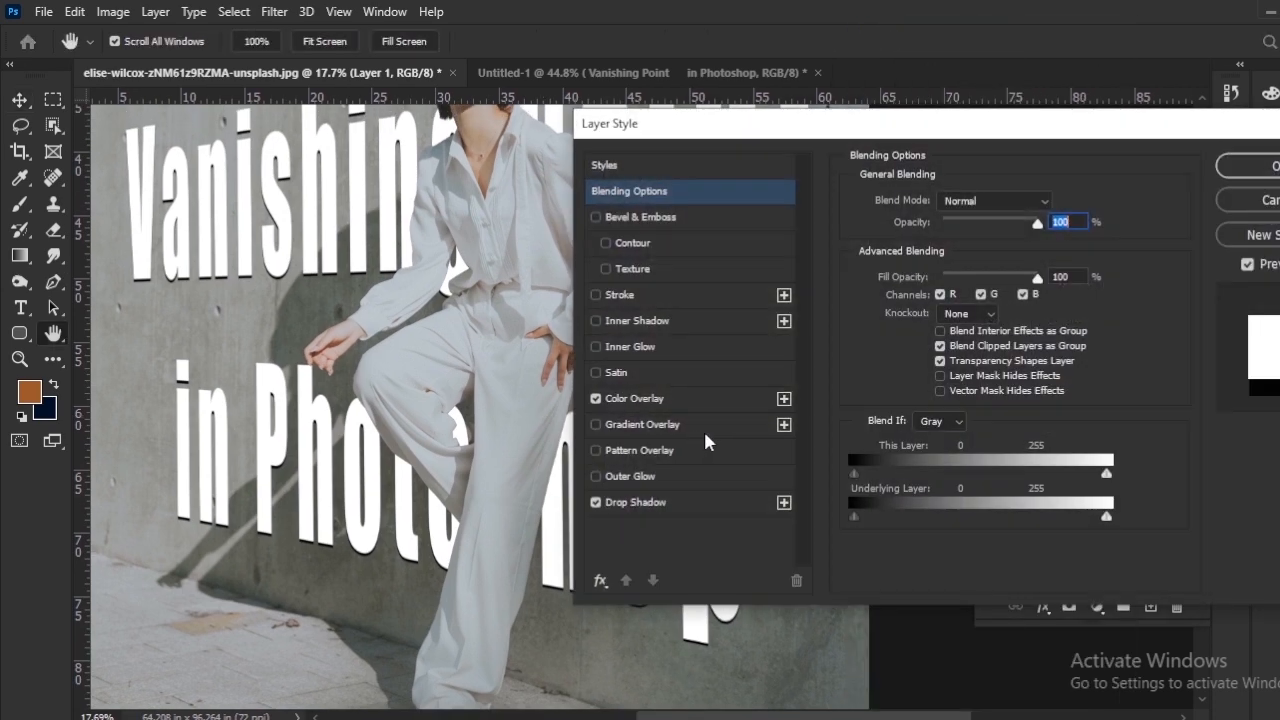
mouse_move(917, 138)
mouse_down()
mouse_move(943, 133)
mouse_move(931, 153)
mouse_up()
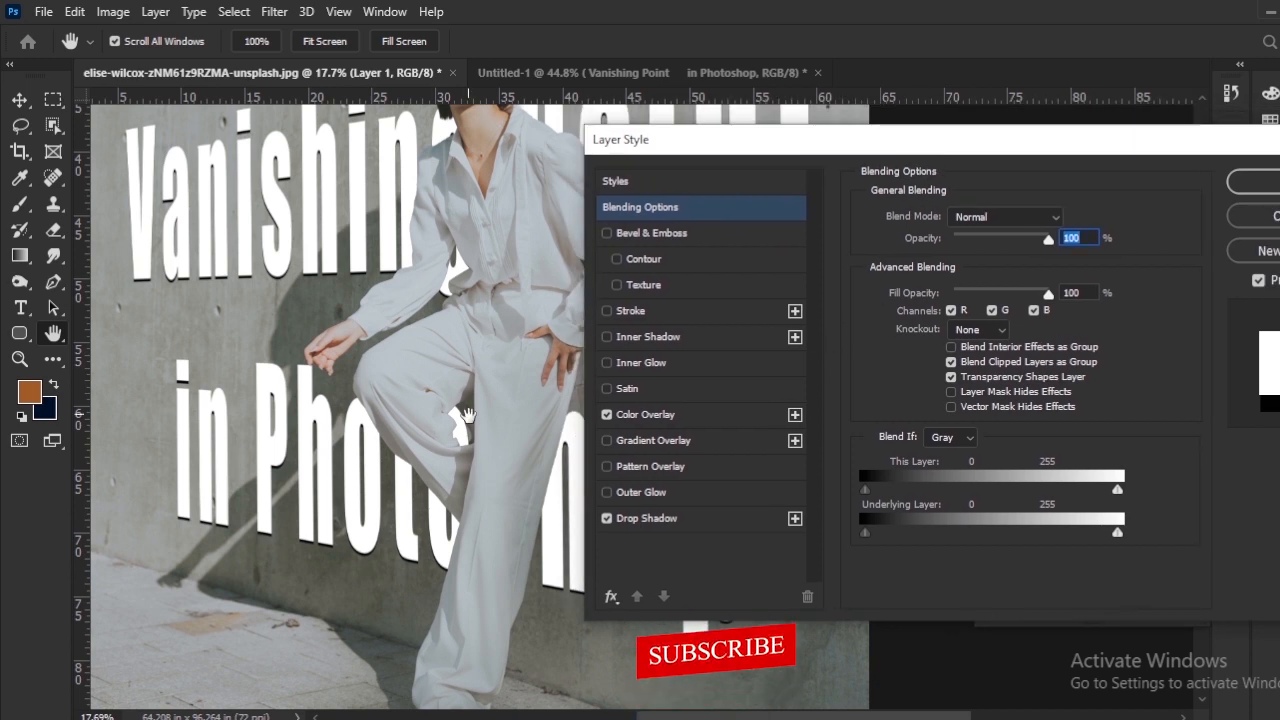
drag(470, 425, 353, 442)
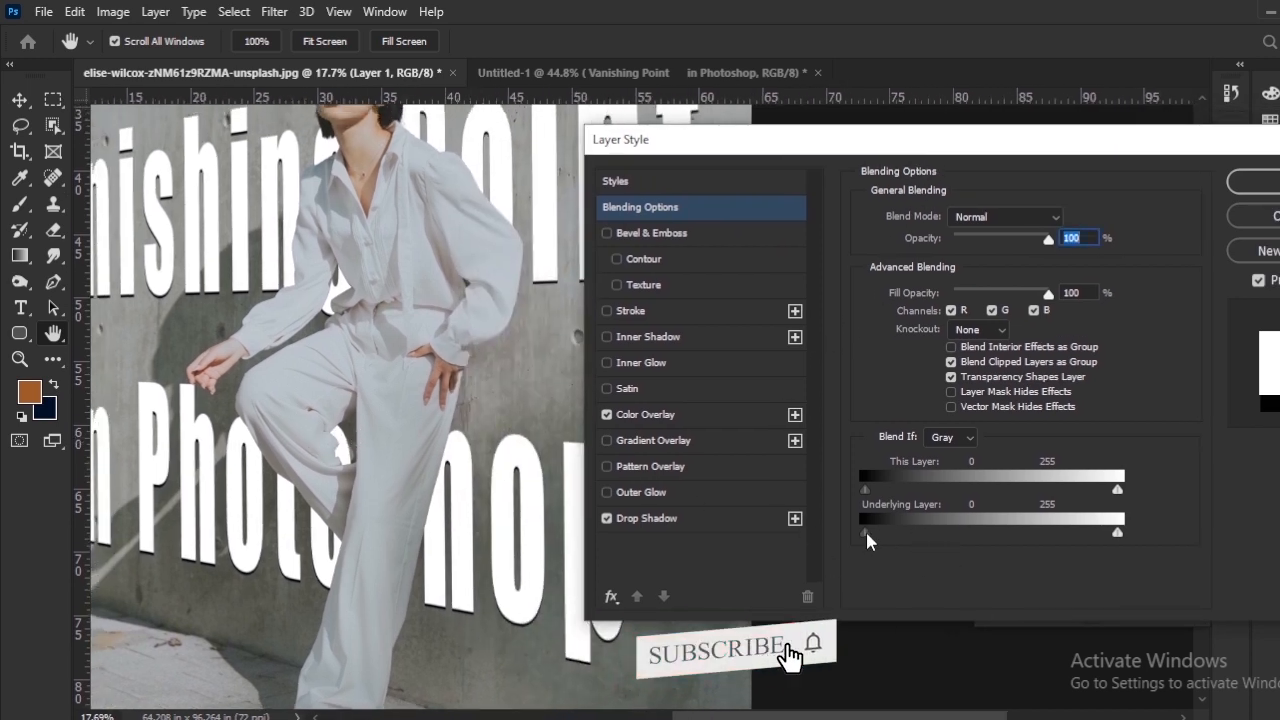
mouse_move(865, 532)
mouse_down()
mouse_move(955, 541)
mouse_move(866, 532)
mouse_up()
Step: Split the Underlying Layer's white Blend If slider to 131 / 230 so the concrete texture shows through the title
drag(350, 410, 220, 447)
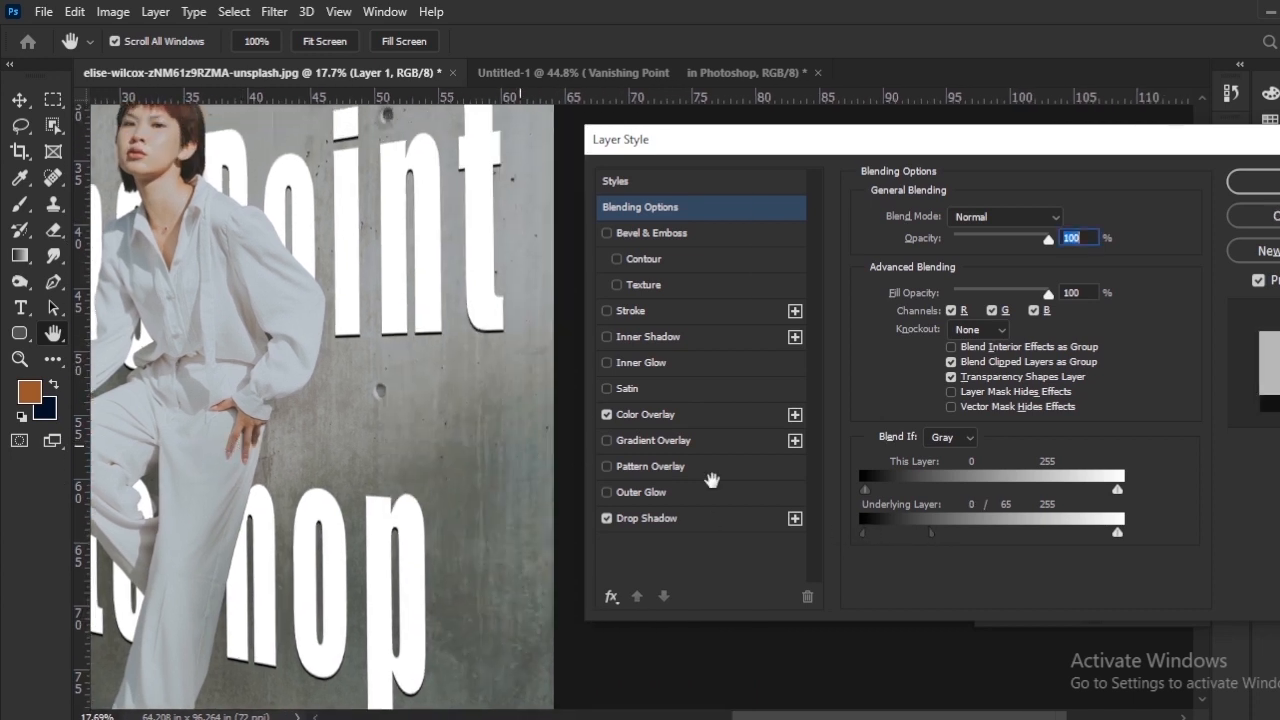
drag(1117, 537, 996, 545)
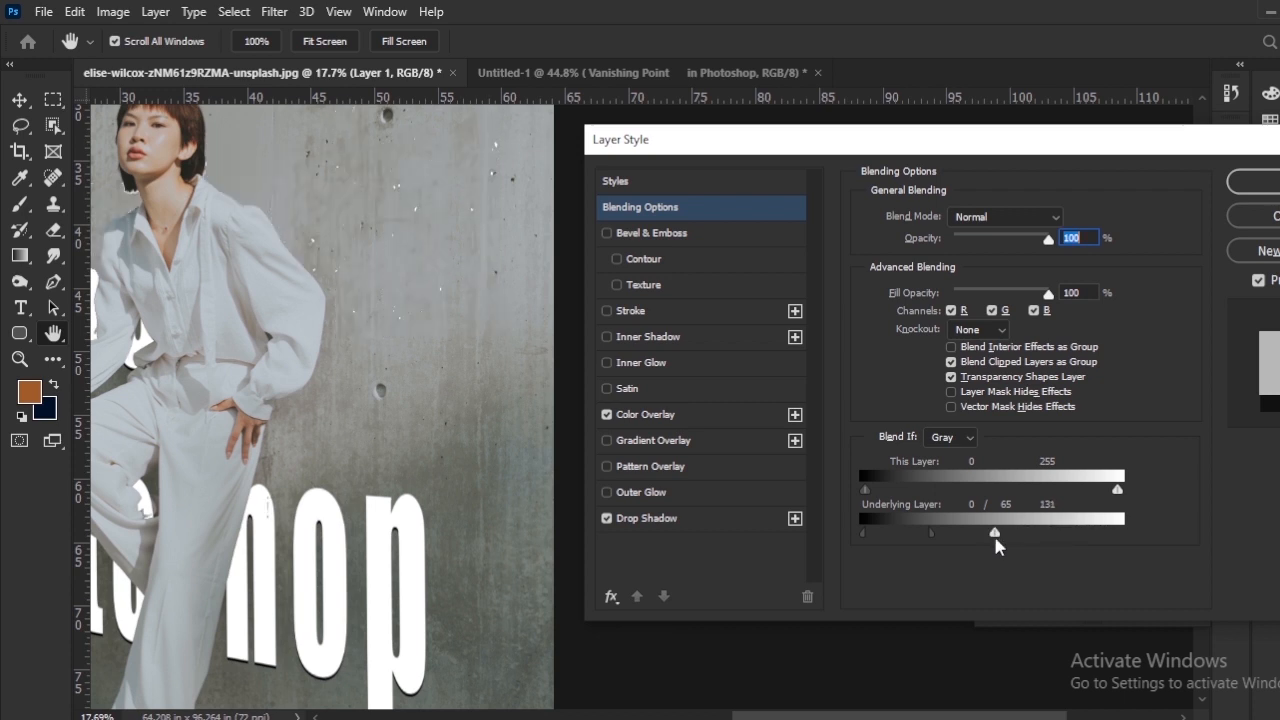
drag(362, 524, 520, 505)
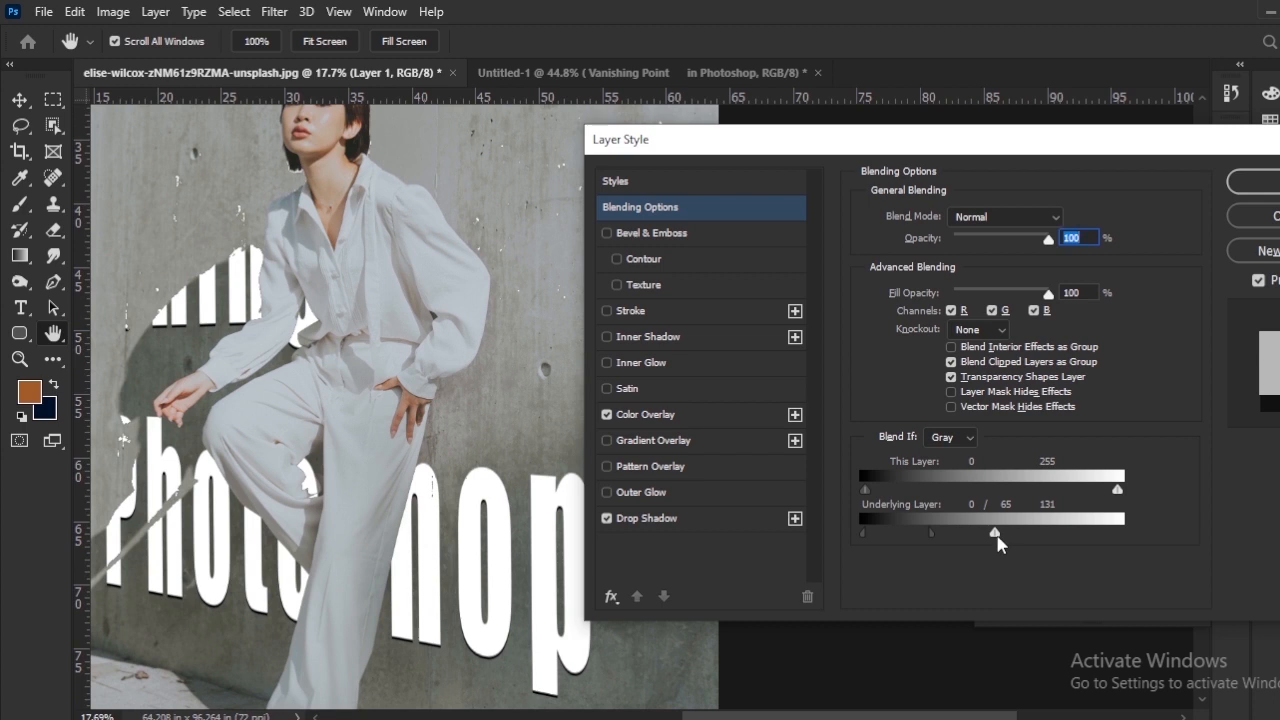
drag(996, 540, 1094, 542)
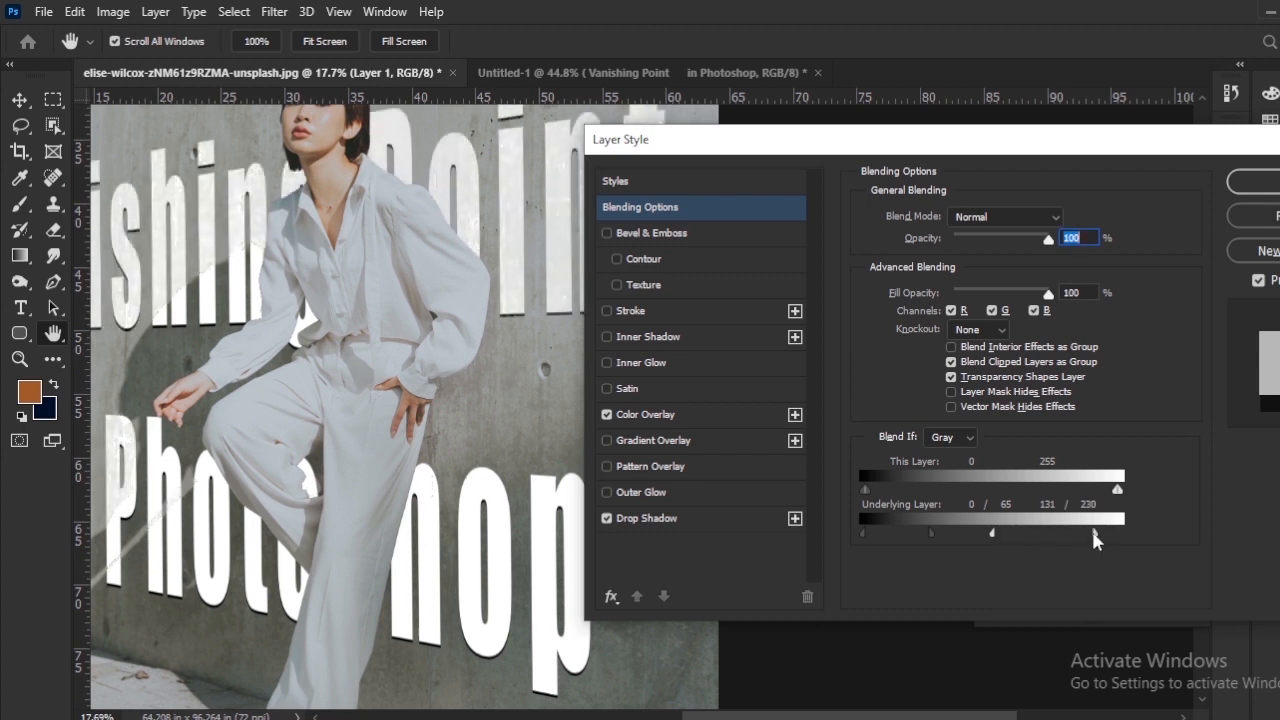
Step: Set Layer 1's Underlying Layer Blend If sliders to 40 / 131 for black and 141 / 230 for white, and apply
mouse_move(993, 540)
mouse_down()
mouse_move(1006, 541)
mouse_move(962, 540)
mouse_move(997, 537)
mouse_up()
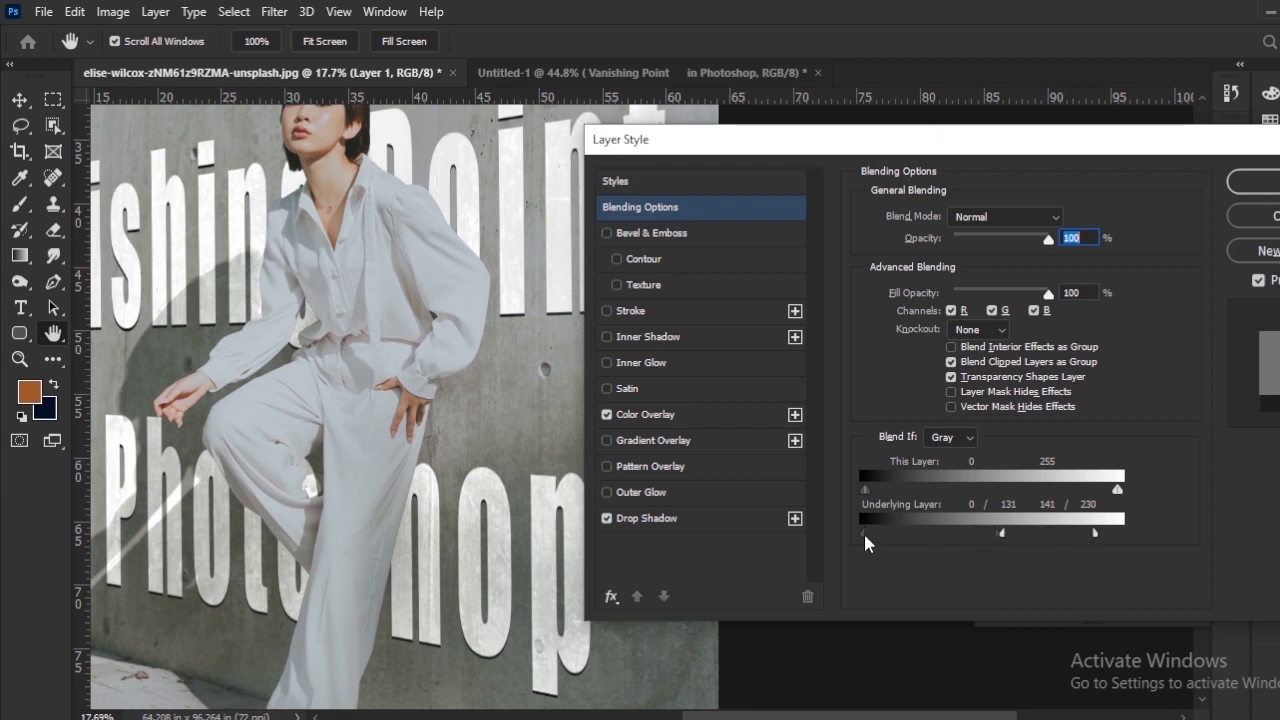
drag(866, 543, 908, 543)
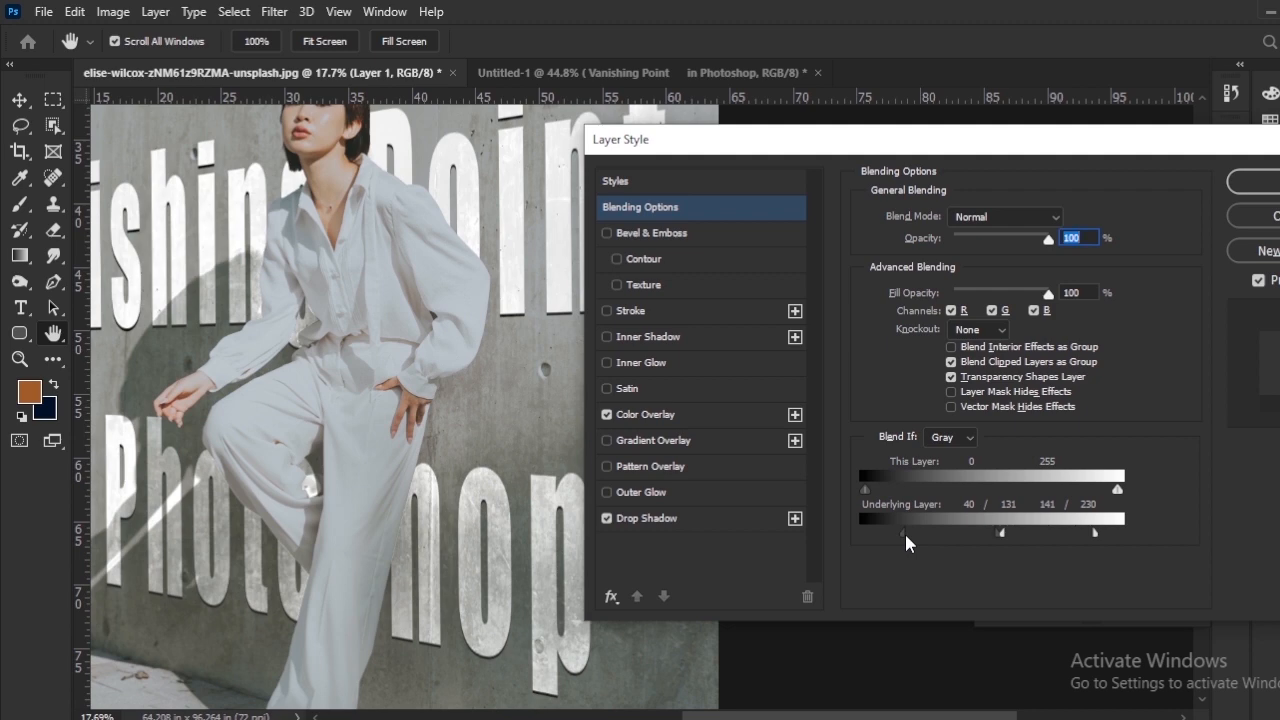
click(1252, 182)
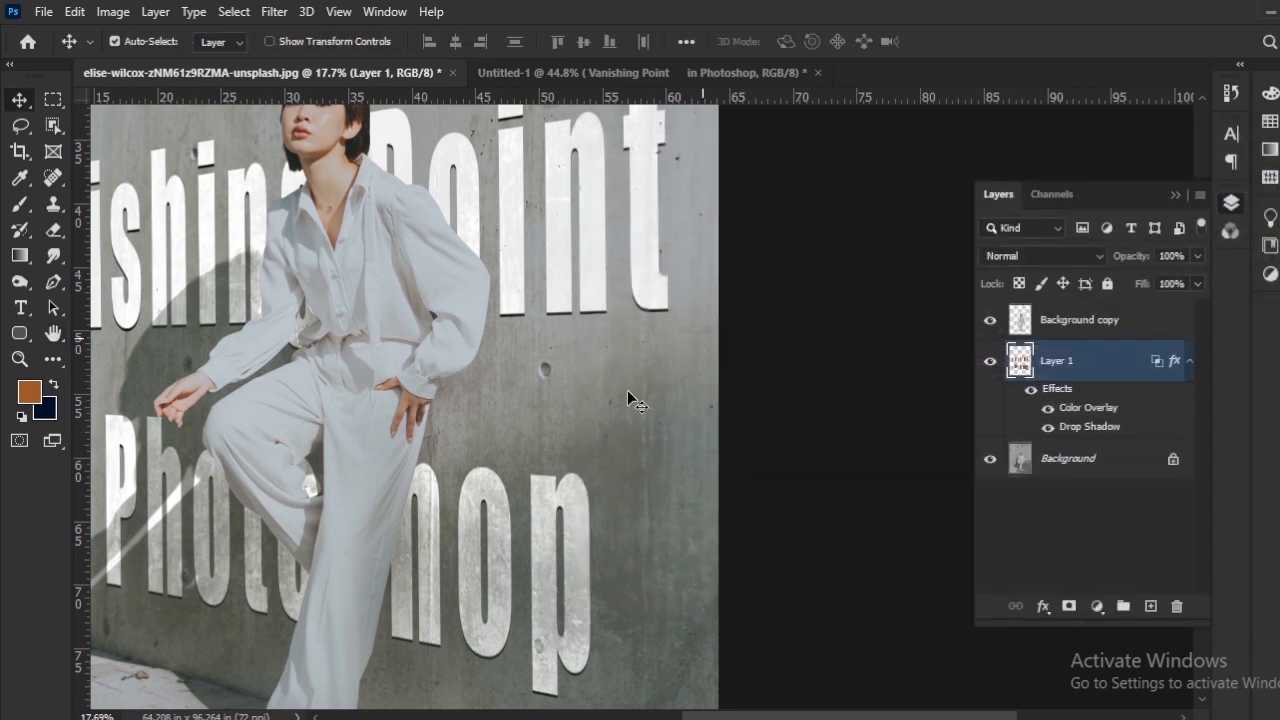
Step: Reopen Layer 1's Blending Options and adjust the Underlying Layer sliders to 40 / 128 for black and 141 / 201 for white
scroll(456, 391, down, 7)
scroll(445, 420, up, 2)
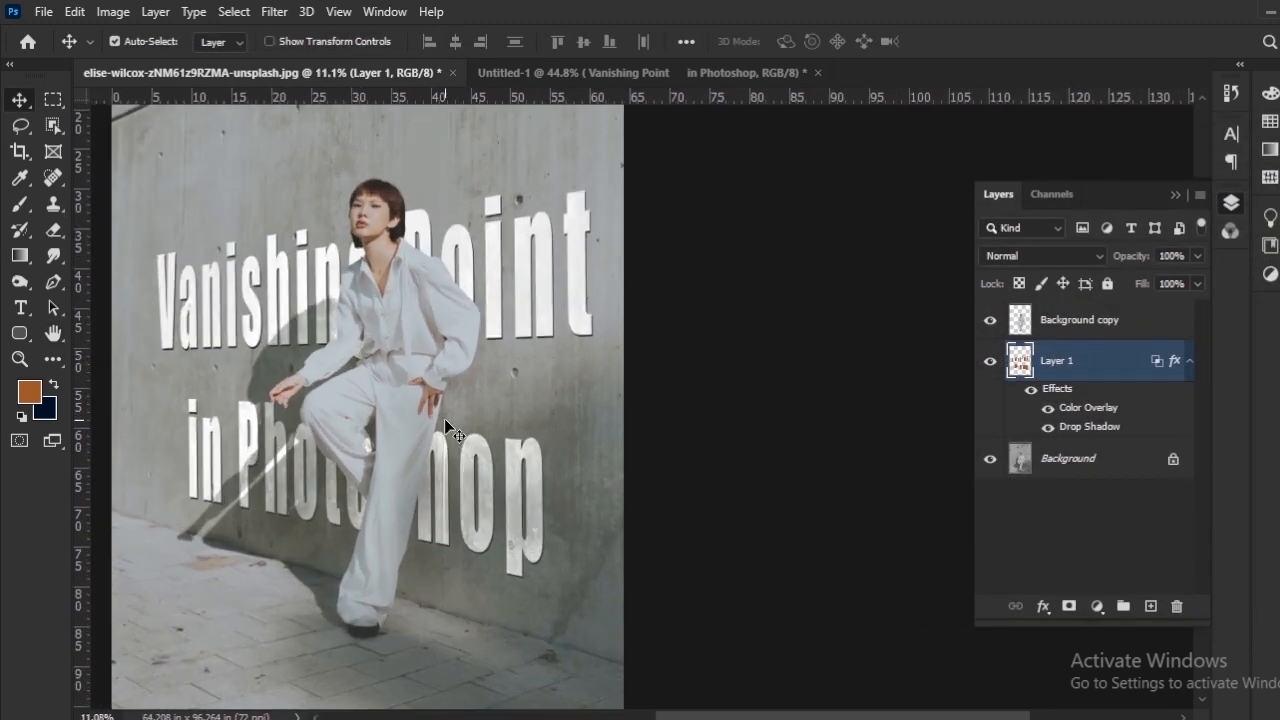
drag(431, 459, 499, 459)
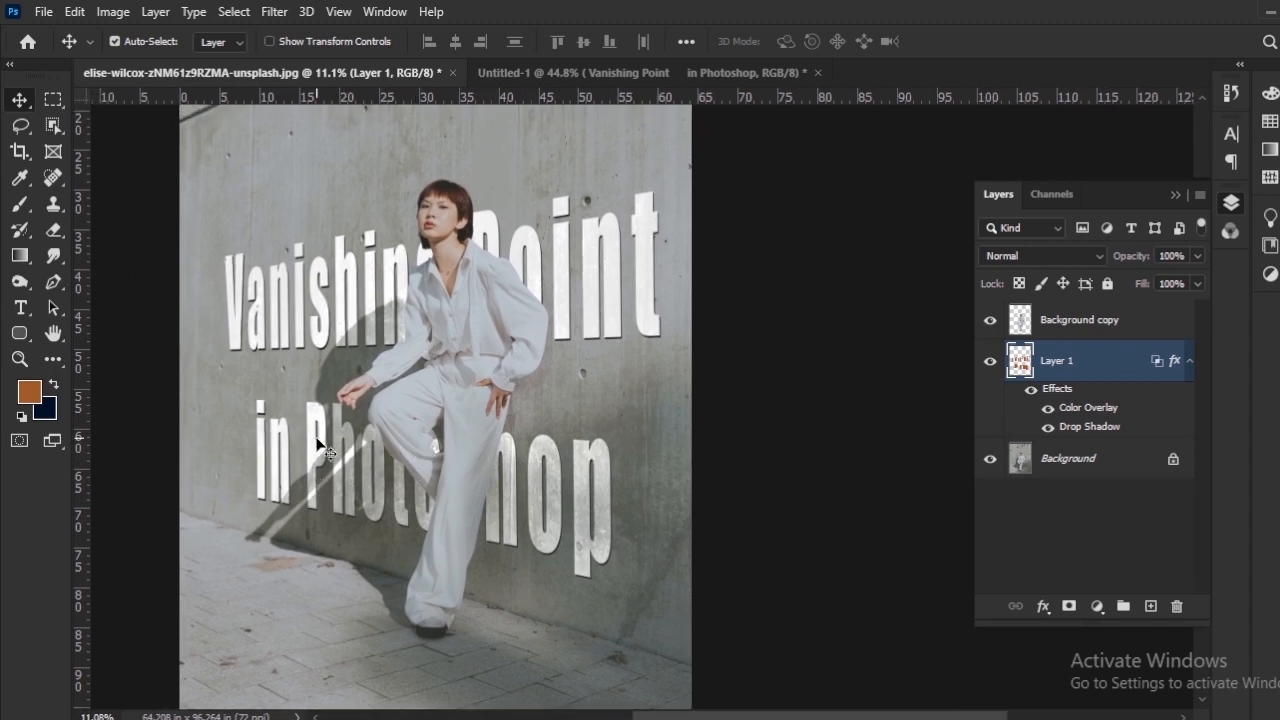
scroll(326, 440, up, 4)
scroll(326, 436, up, 4)
drag(290, 331, 241, 437)
right_click(1092, 354)
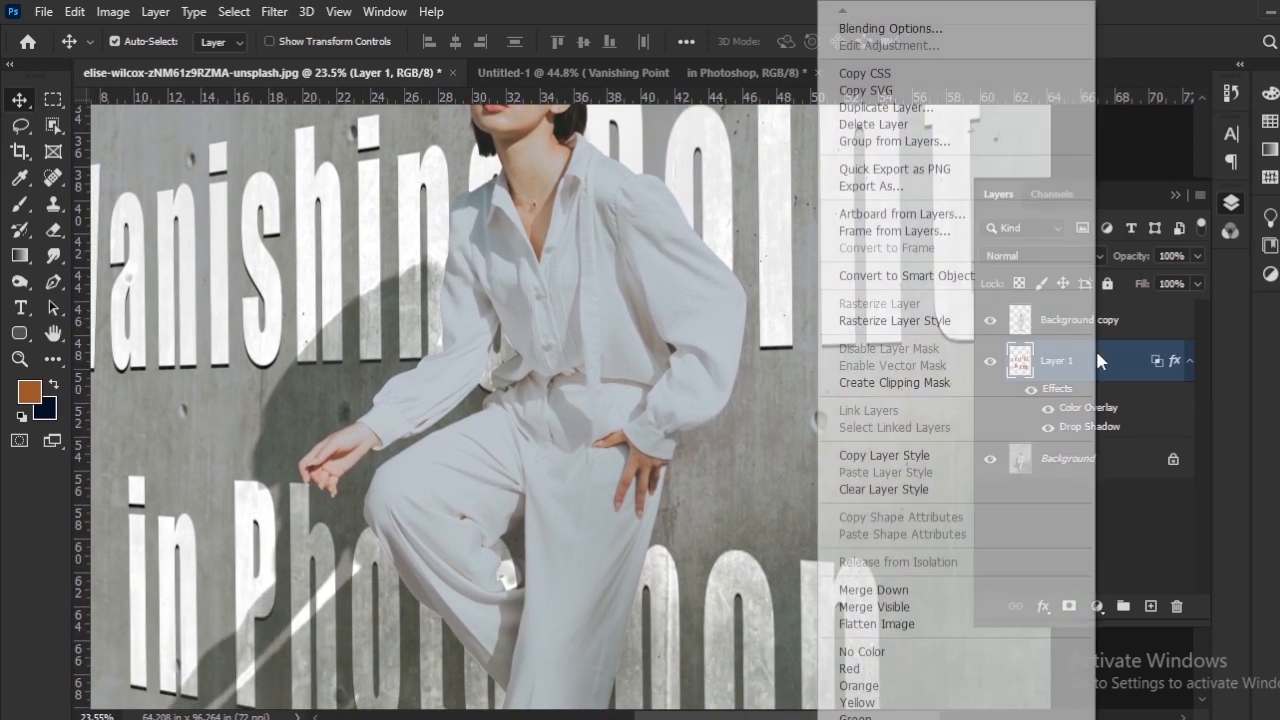
click(890, 28)
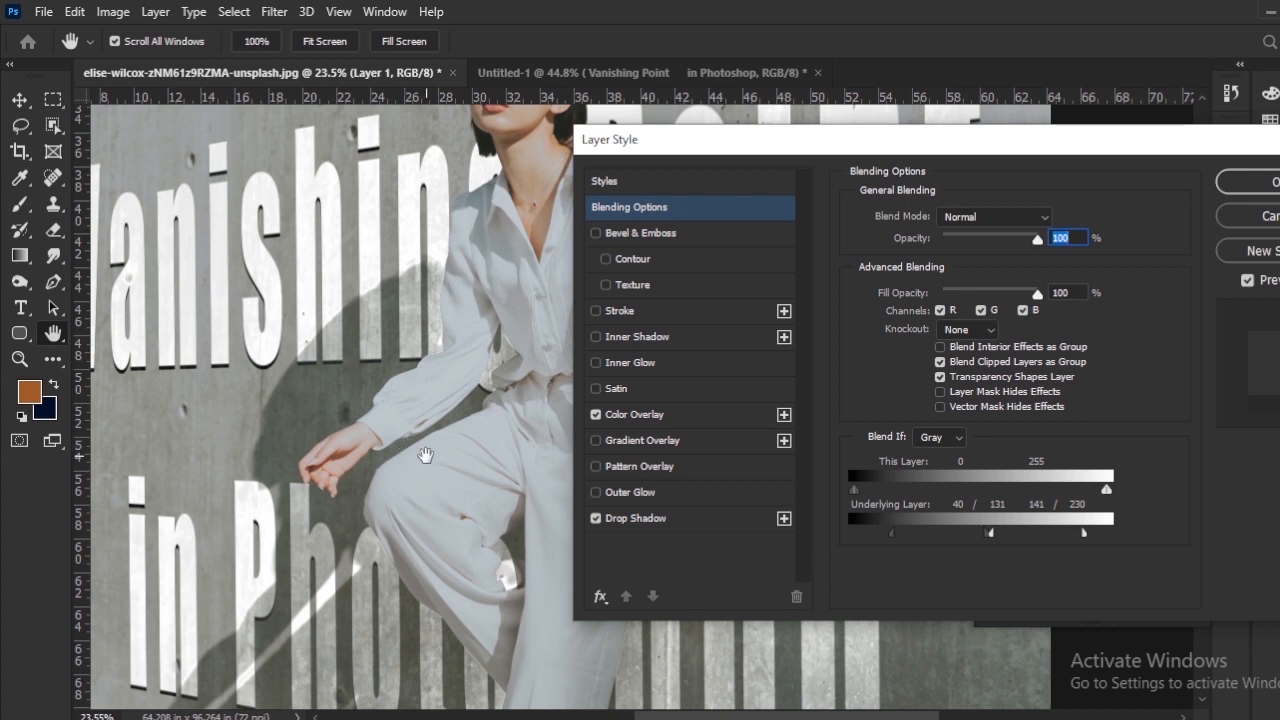
drag(470, 466, 372, 449)
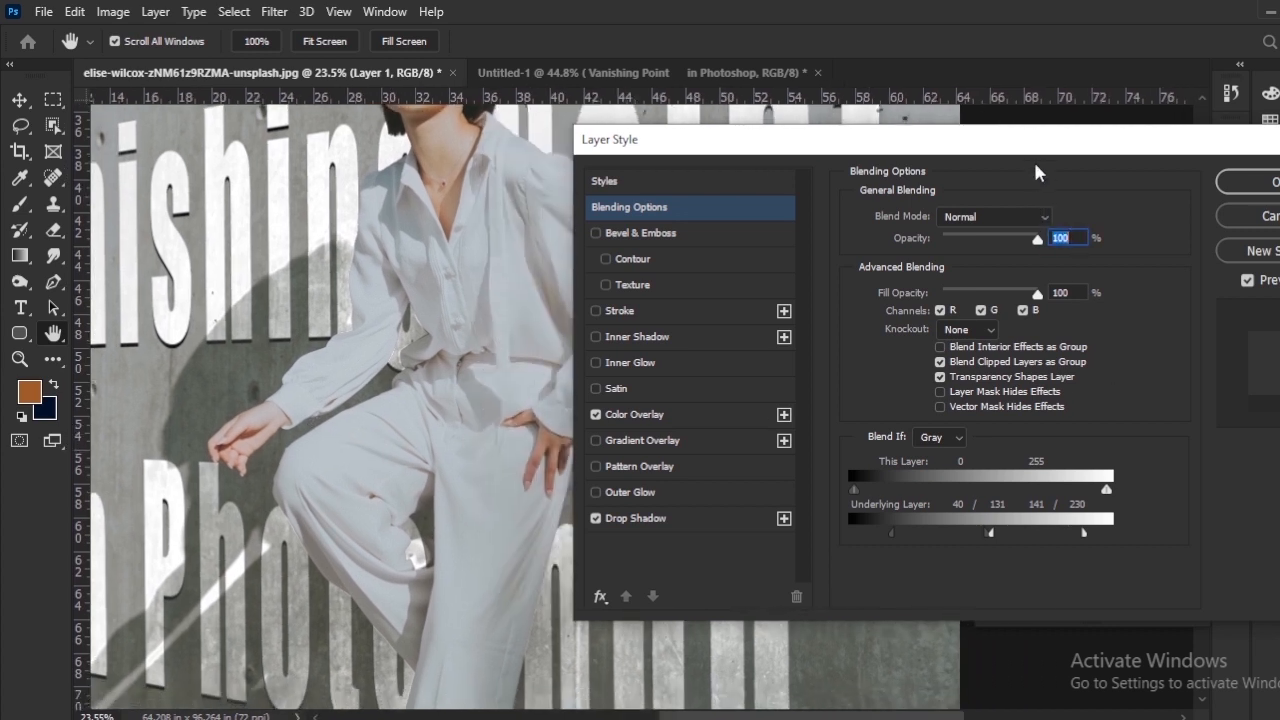
drag(997, 146, 1161, 192)
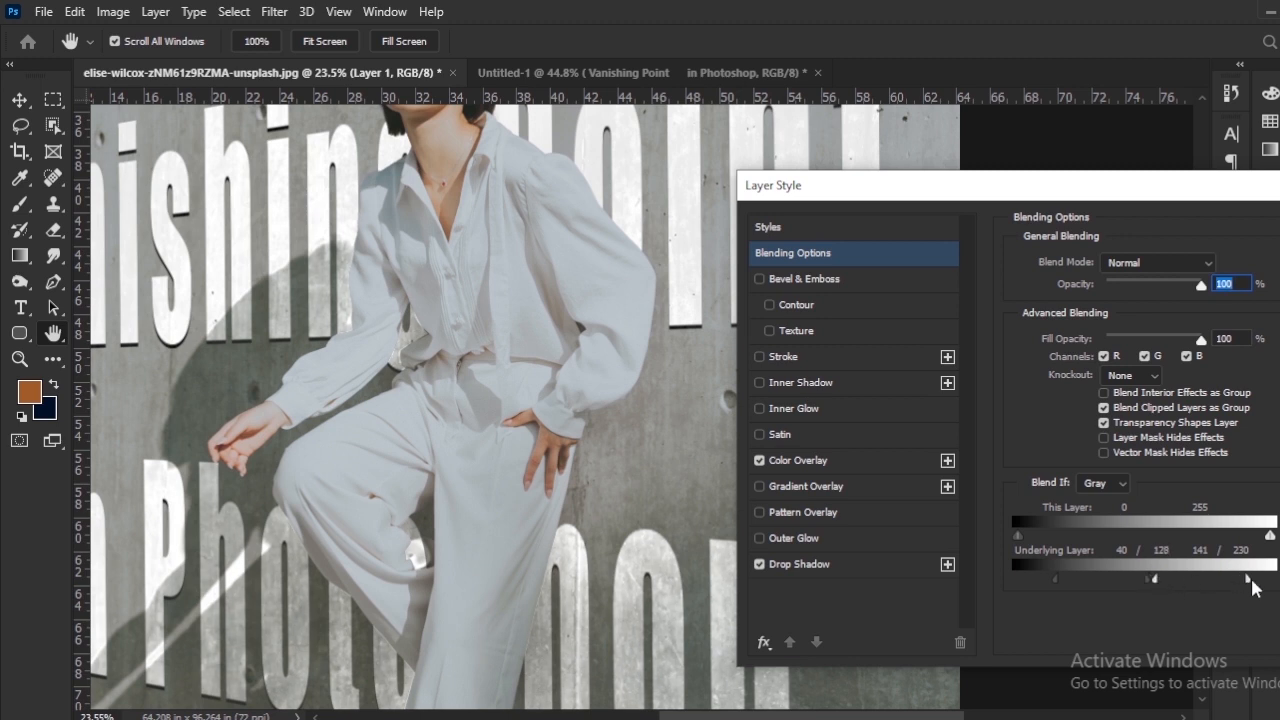
drag(1233, 581, 1221, 581)
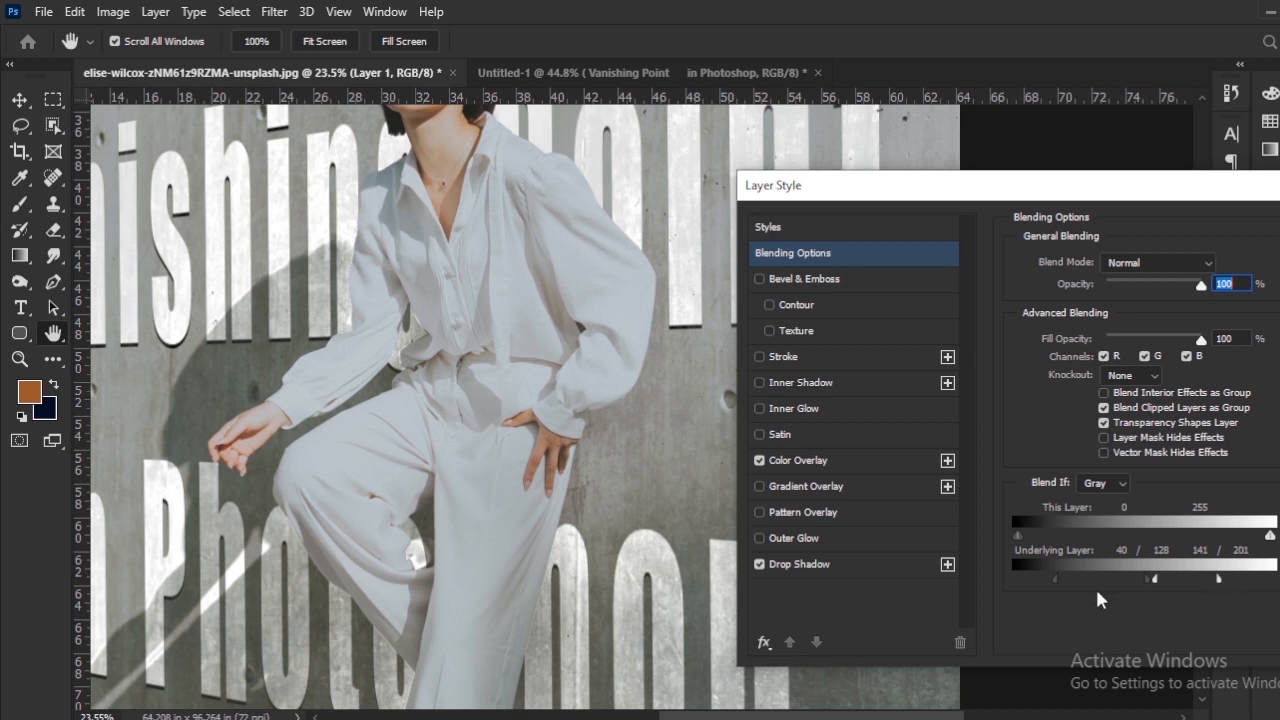
Step: Fine-tune the Underlying Layer sliders to 47 / 128 for black and 122 / 201 for white, and apply the layer style
mouse_move(1058, 585)
mouse_down()
mouse_move(1032, 590)
mouse_move(1065, 594)
mouse_up()
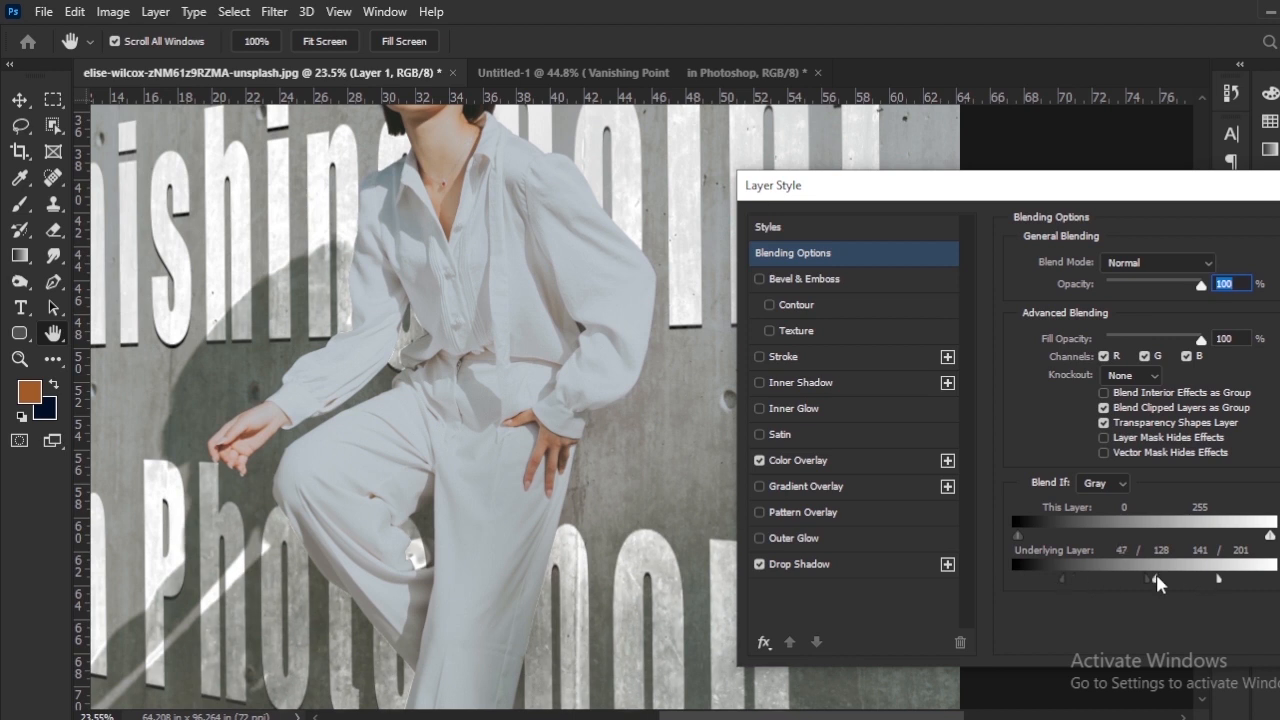
drag(1157, 586, 1144, 588)
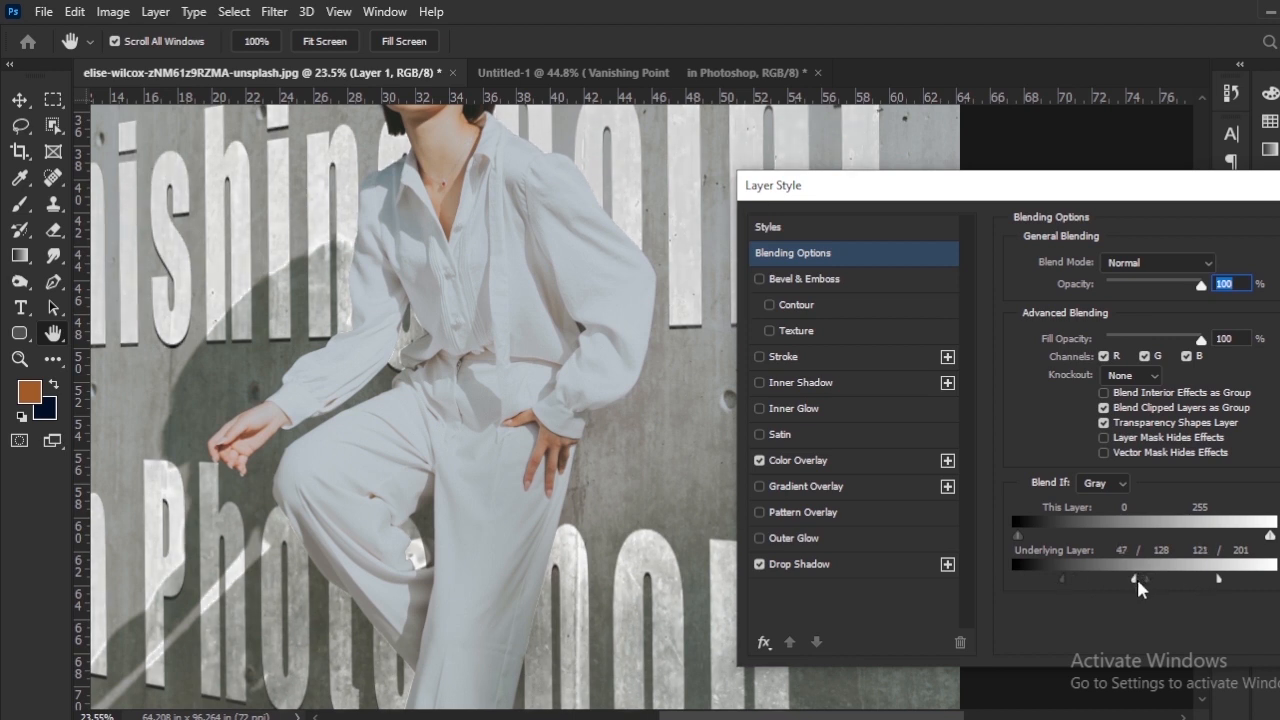
drag(850, 185, 645, 220)
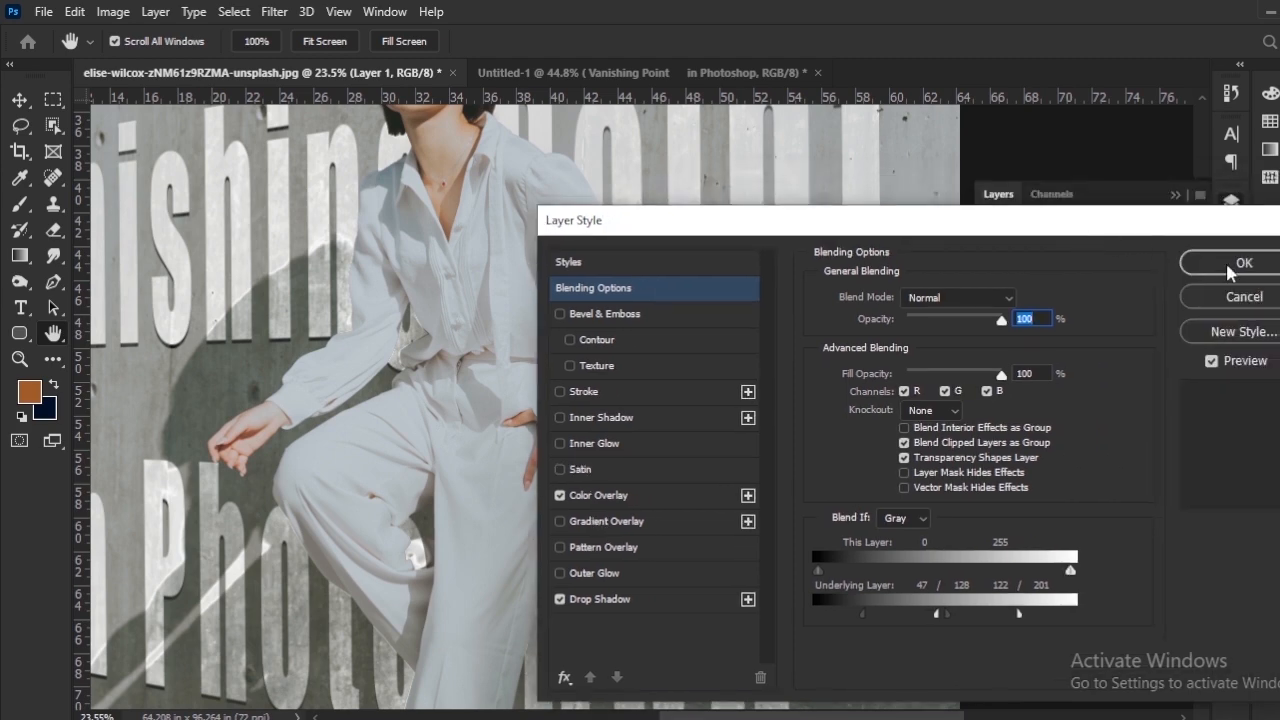
click(1234, 260)
Step: Examine the concrete texture and drop shadow on the title's letters up close across the wall, and in the full image
key(ctrl+0)
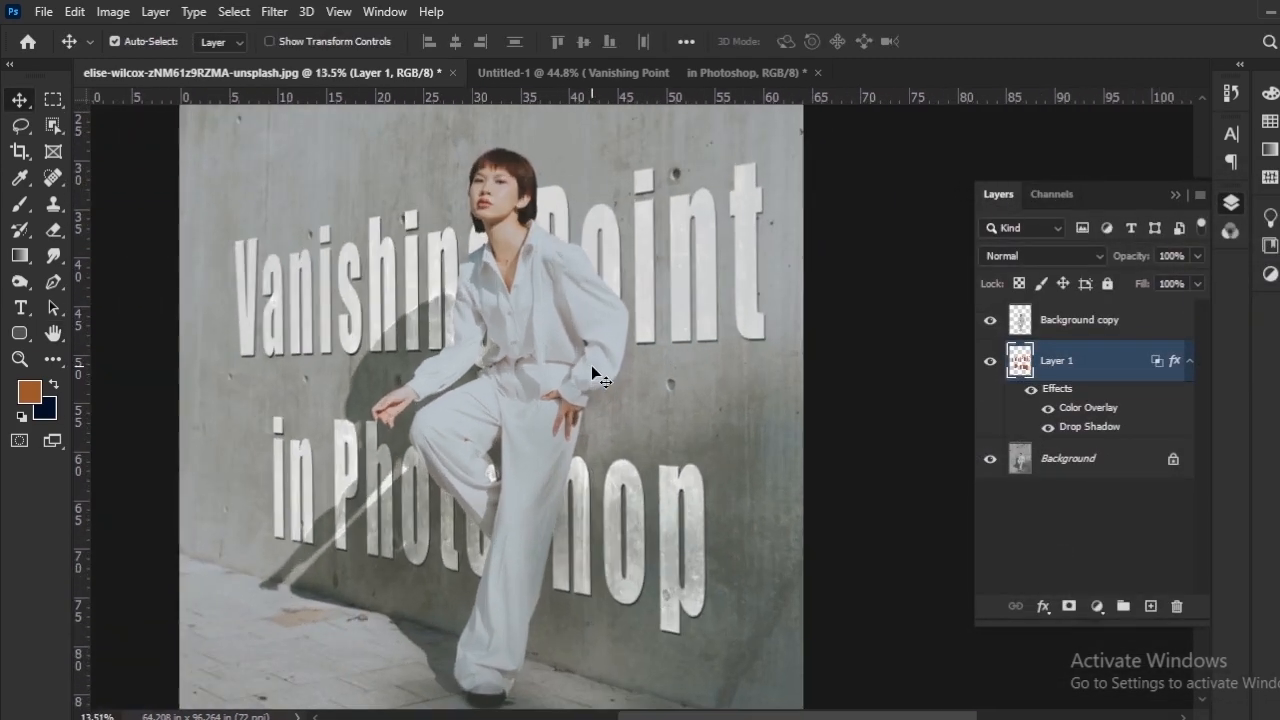
scroll(477, 414, up, 7)
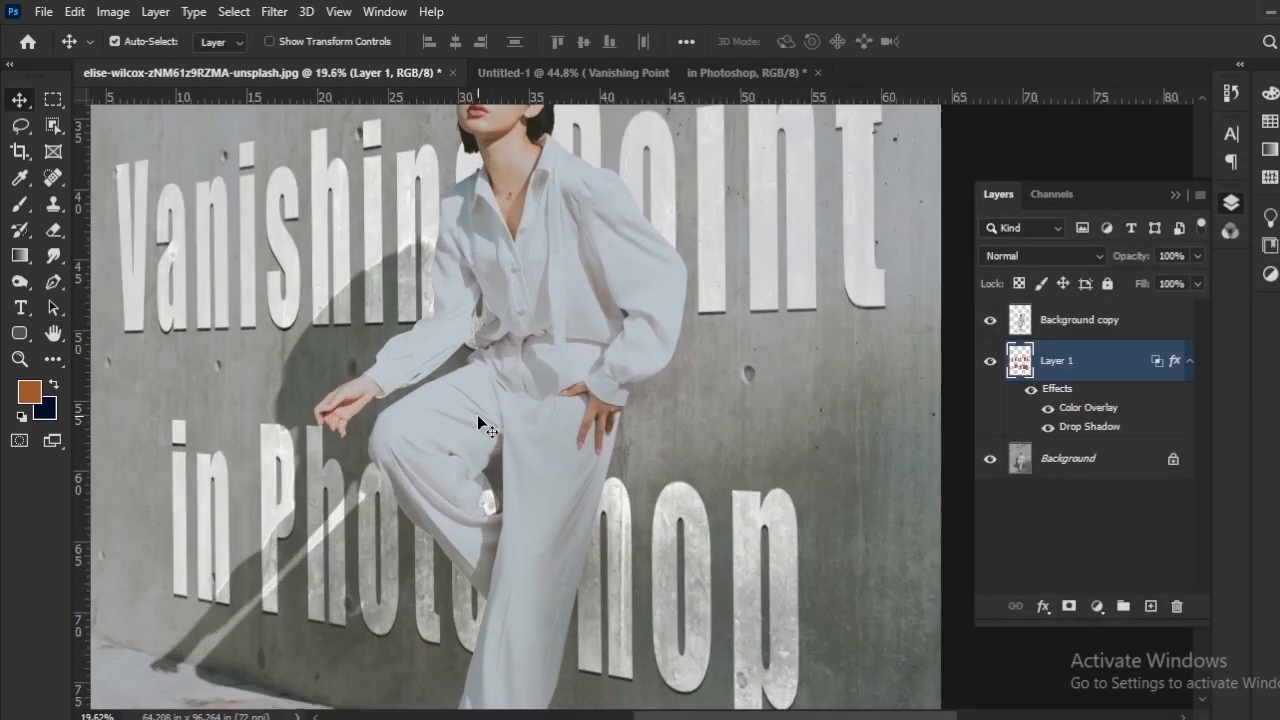
drag(473, 381, 754, 398)
drag(440, 403, 474, 523)
drag(506, 316, 359, 686)
drag(451, 405, 469, 620)
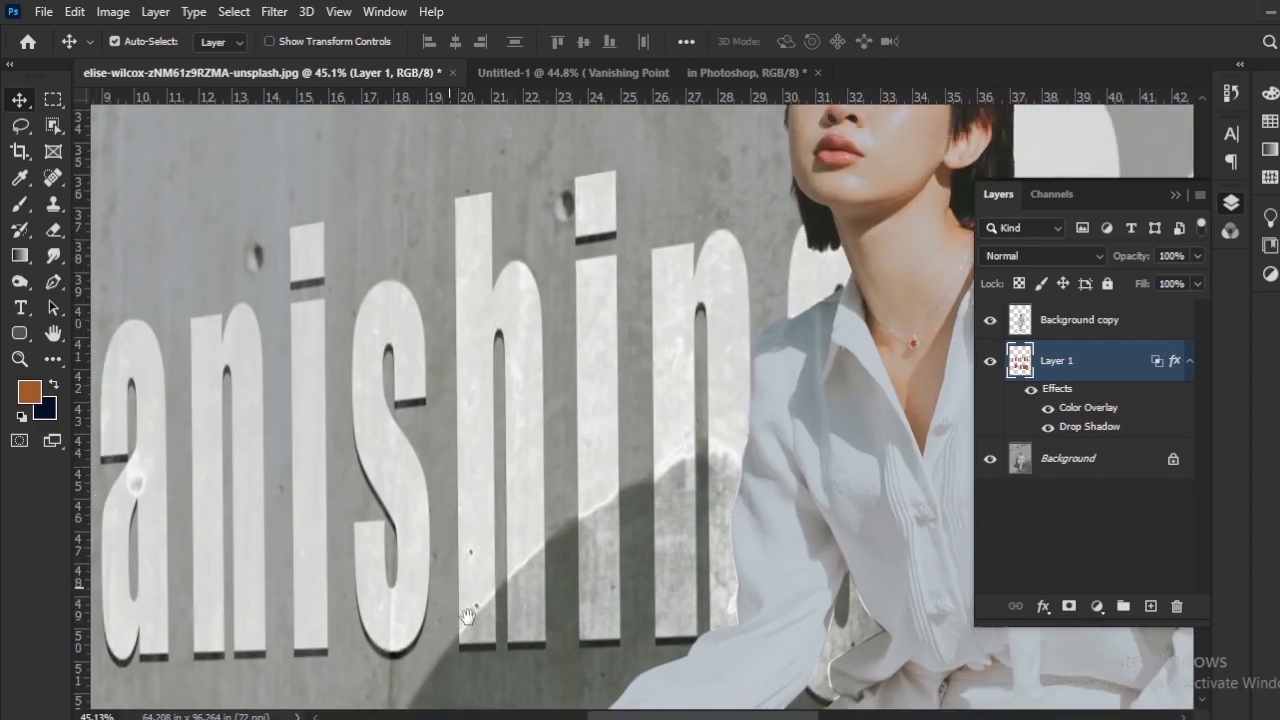
drag(440, 472, 375, 418)
drag(493, 391, 230, 426)
drag(514, 405, 164, 463)
drag(614, 397, 280, 449)
drag(628, 603, 634, 377)
drag(577, 683, 595, 299)
drag(470, 647, 556, 394)
drag(491, 495, 578, 258)
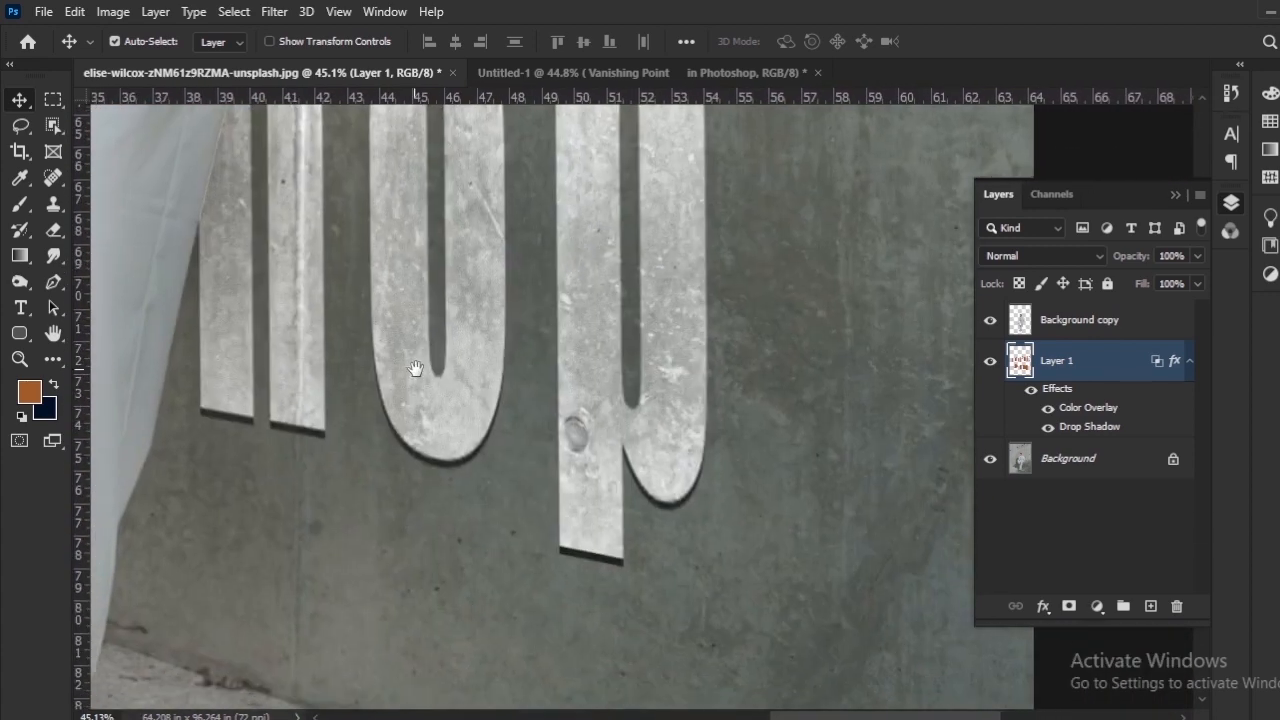
drag(234, 340, 620, 390)
drag(176, 245, 580, 543)
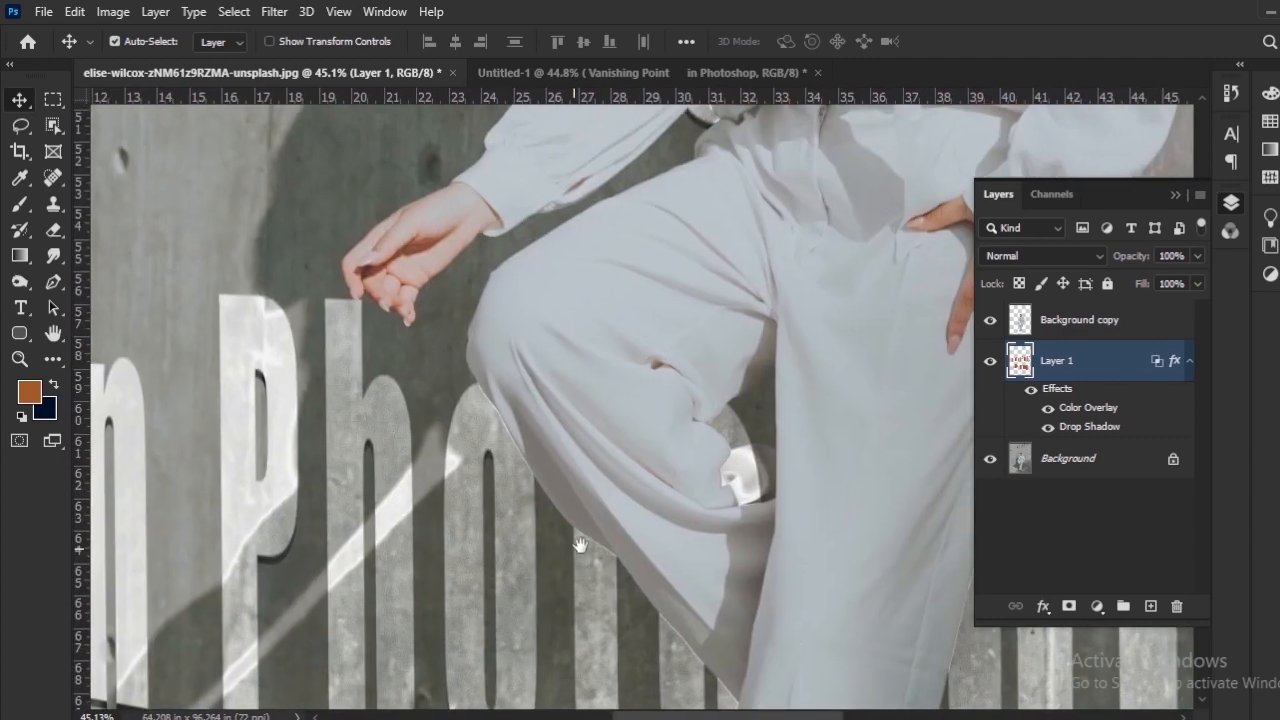
scroll(527, 447, down, 12)
drag(570, 424, 470, 444)
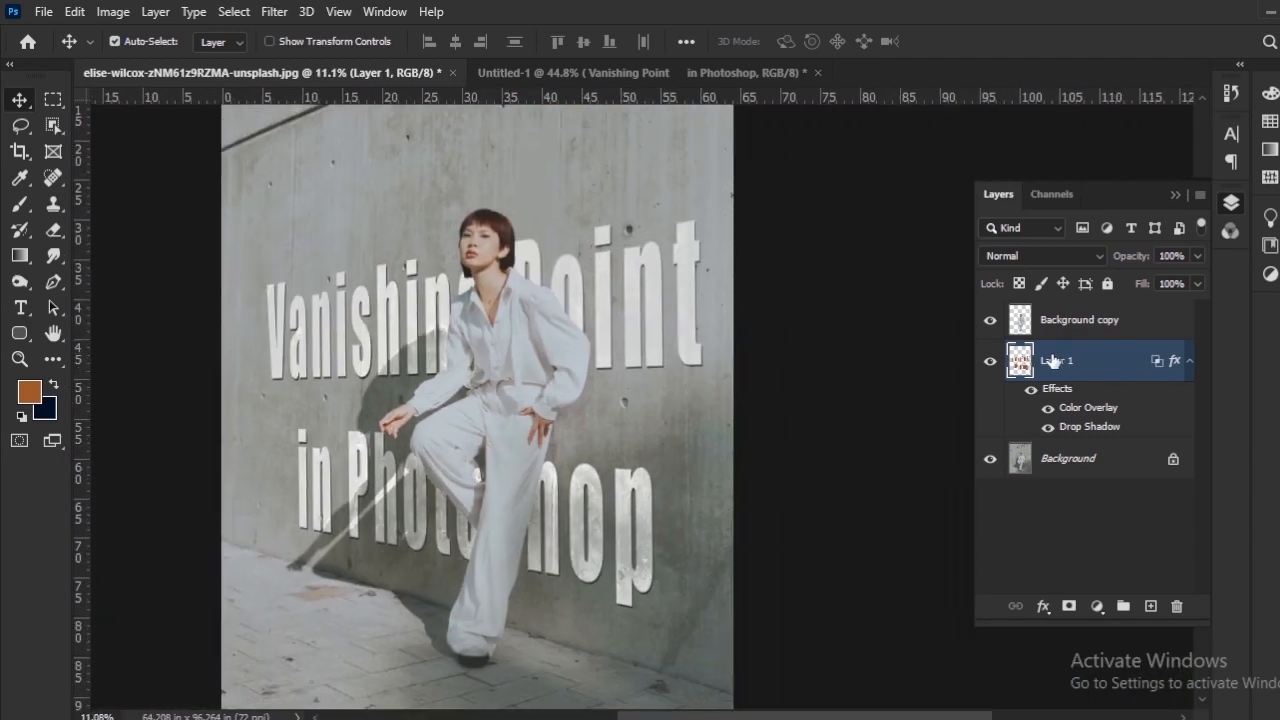
Step: Group the Background copy and Layer 1 layers together
click(1076, 331)
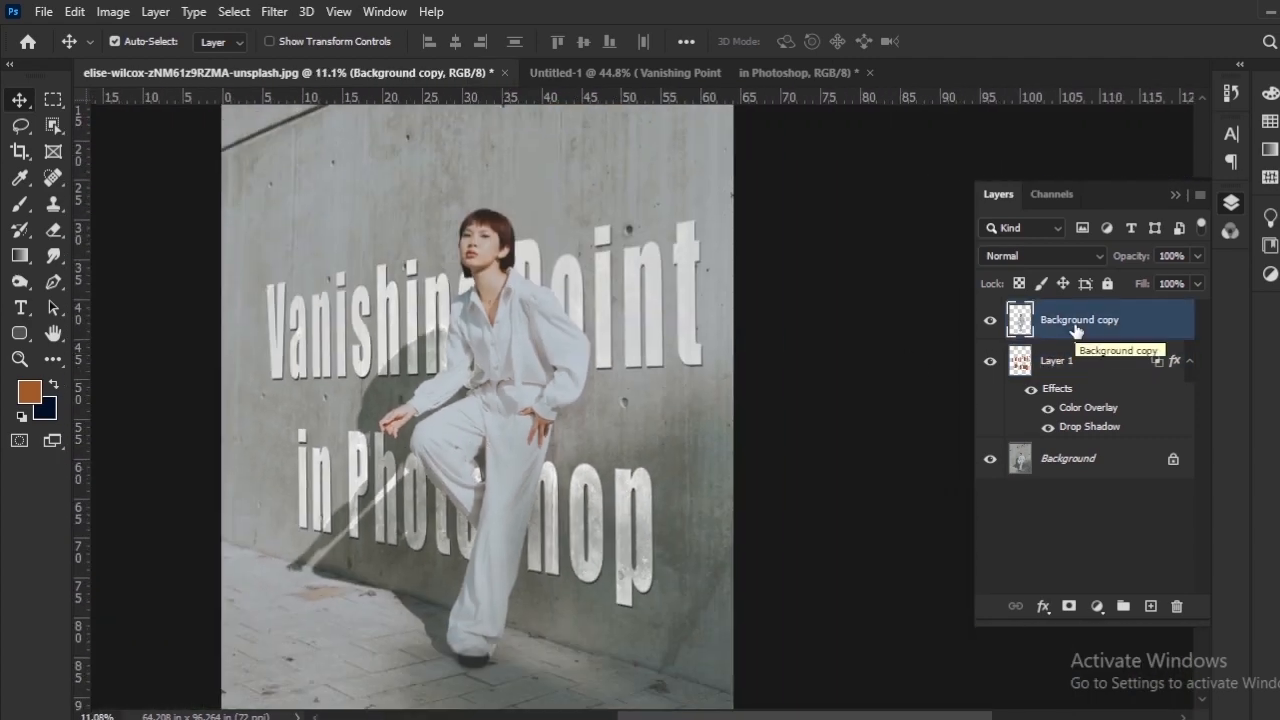
click(1077, 358)
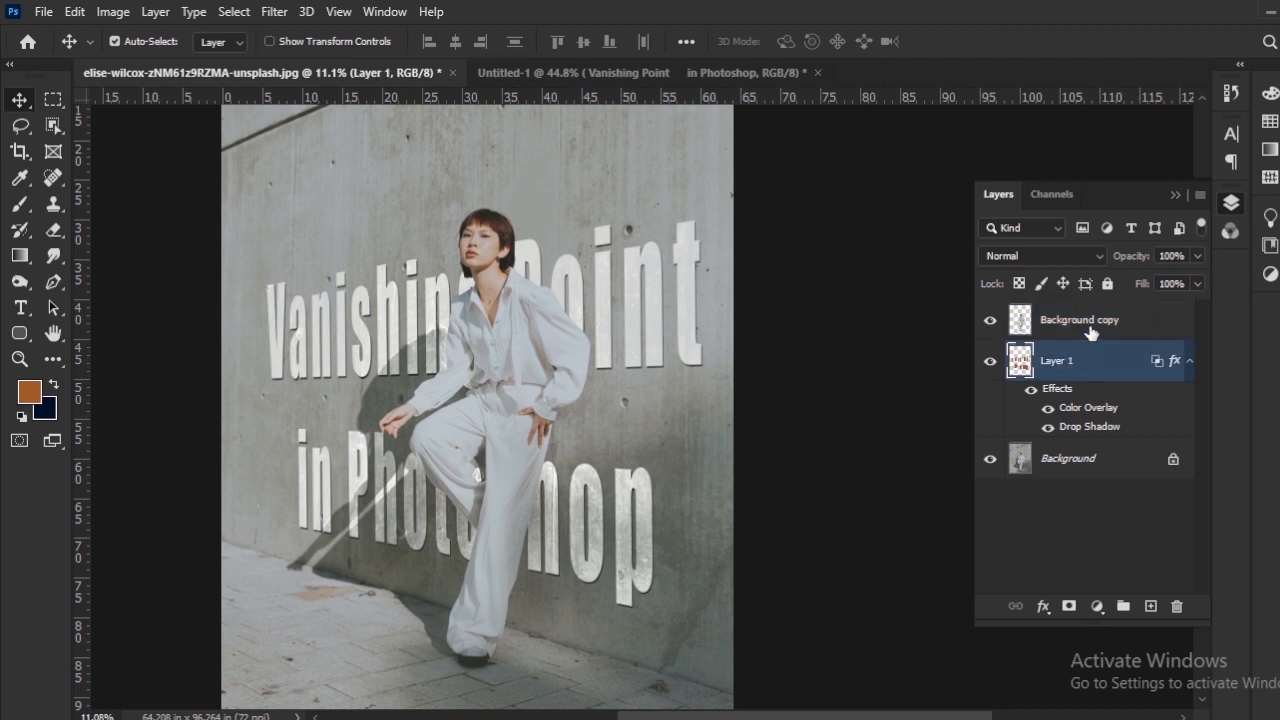
click(1091, 323)
shift+click(1060, 368)
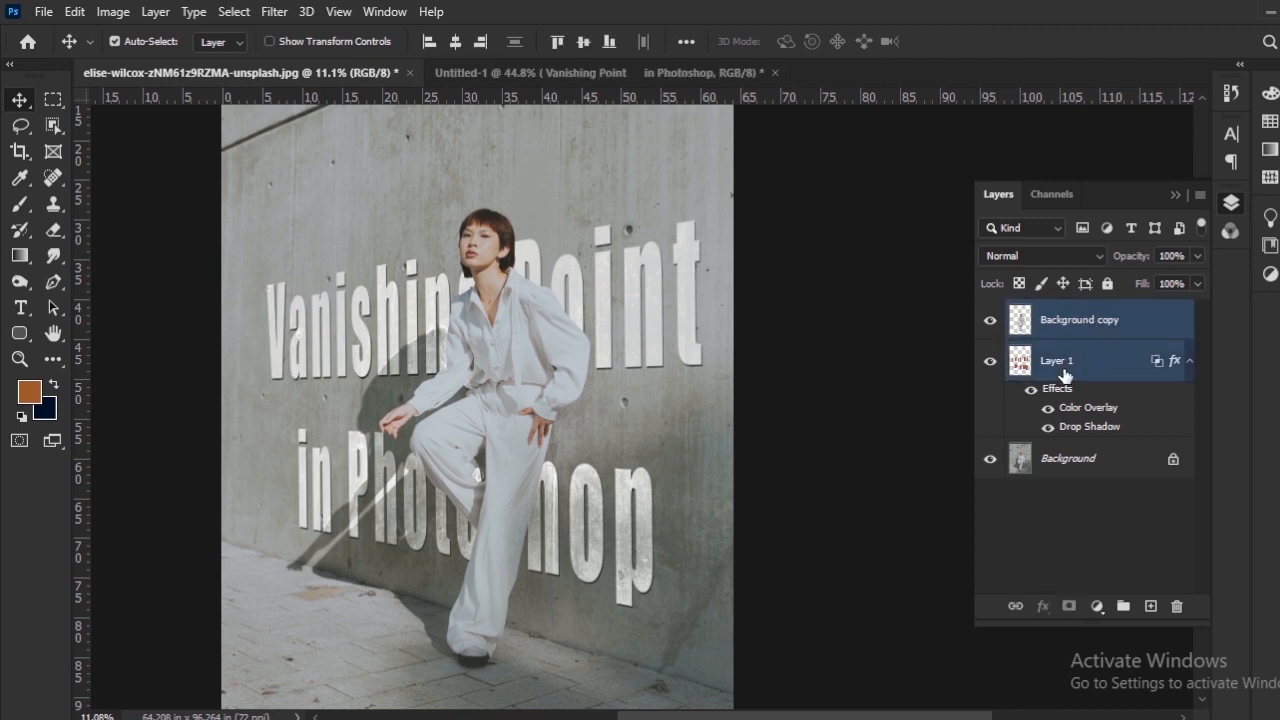
click(1123, 607)
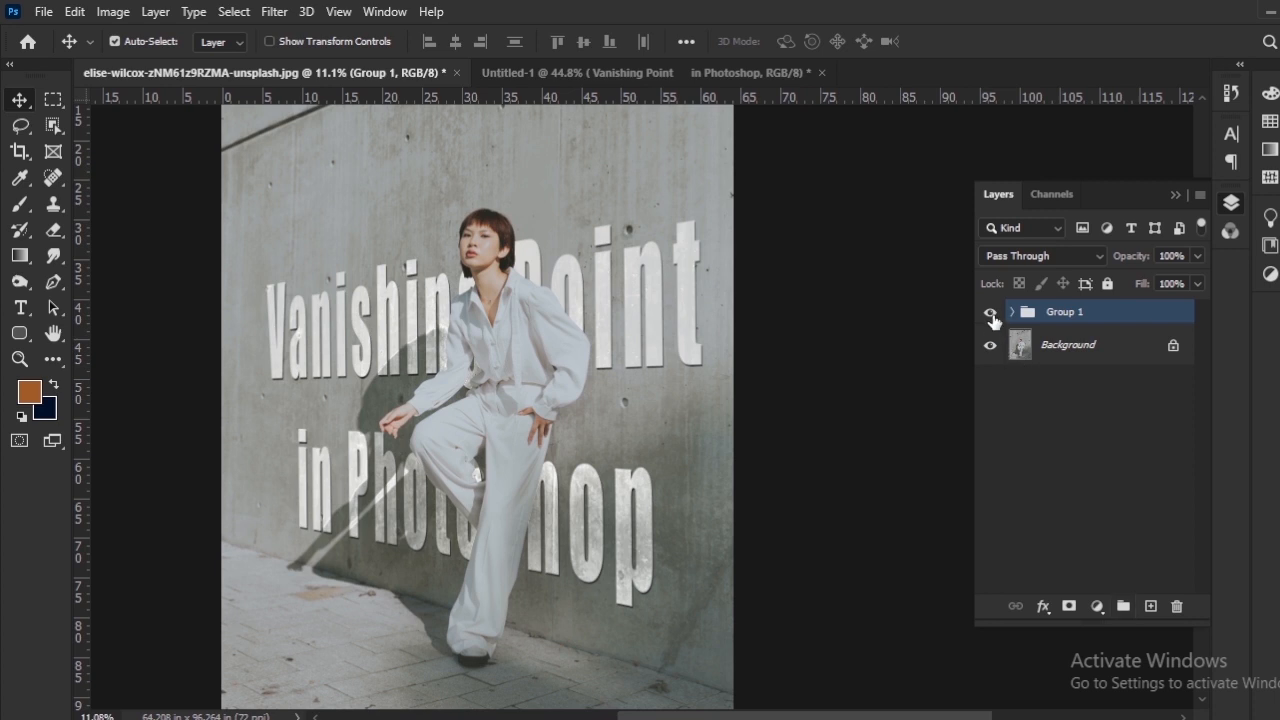
Step: Toggle the new group's visibility to compare the photo with and without the wall title
click(990, 318)
click(990, 318)
click(990, 318)
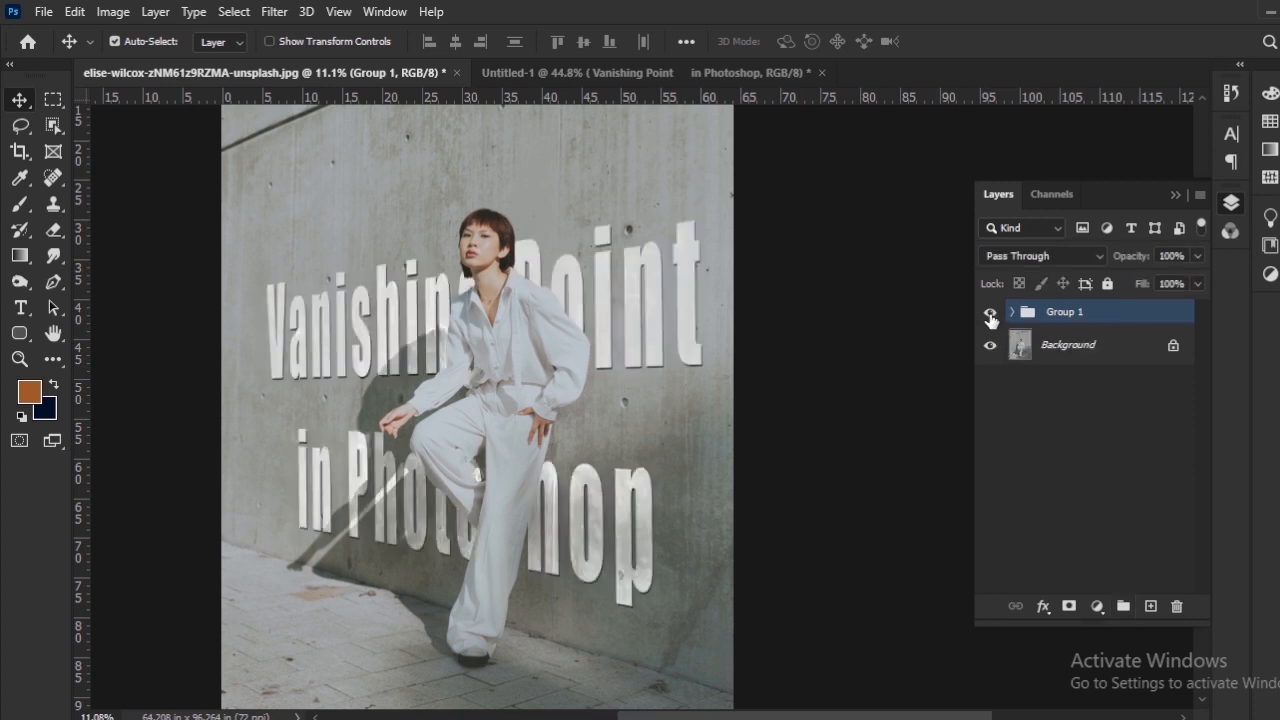